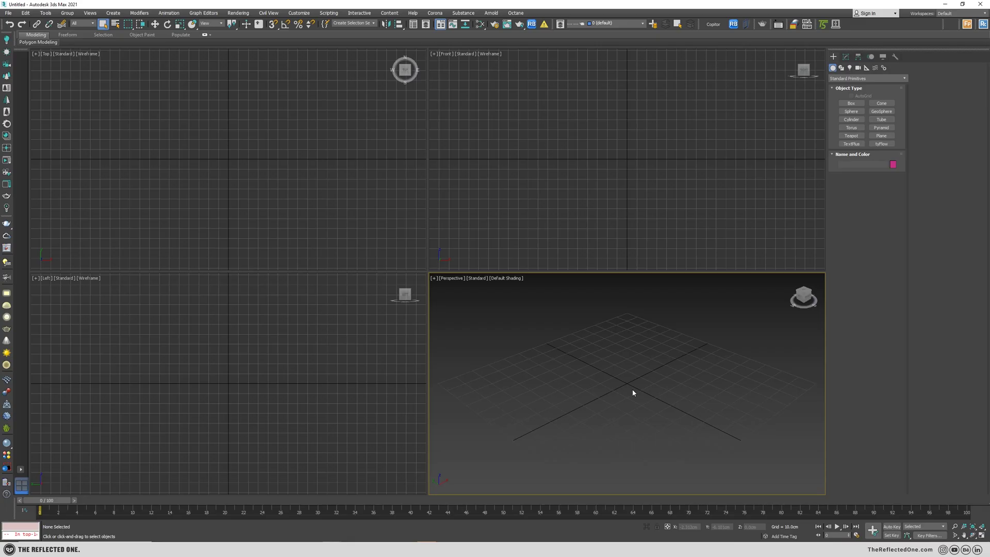
# - Create a box near the centre of the maximized perspective grid and set its length, width and height to 20 cm
pyautogui.hotkey('alt', 'w')
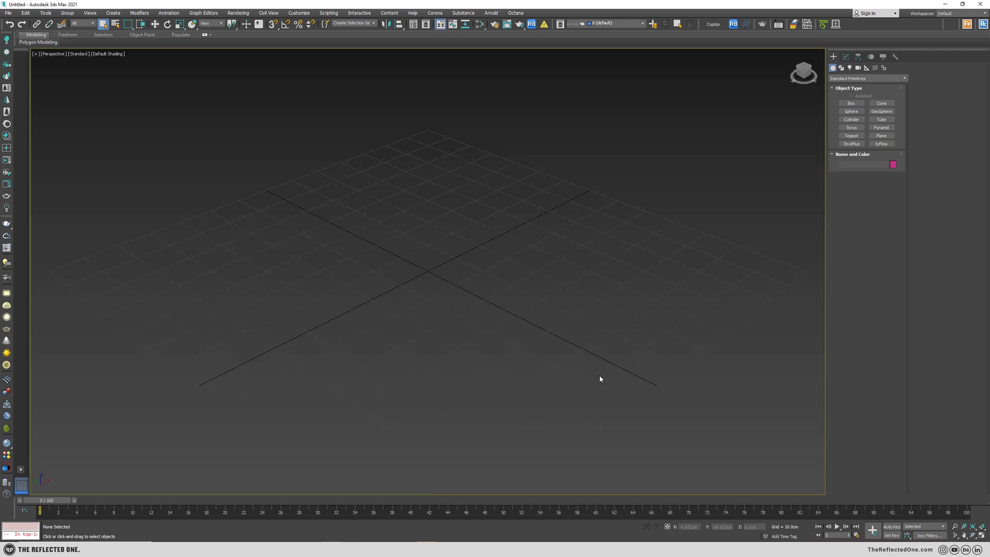
pyautogui.click(851, 104)
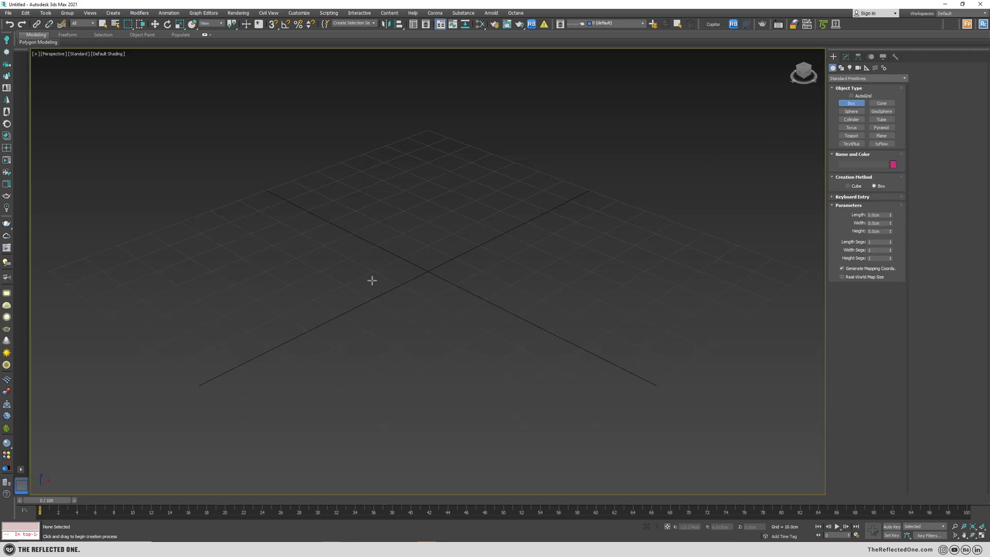
pyautogui.moveTo(373, 282); pyautogui.dragTo(481, 265)
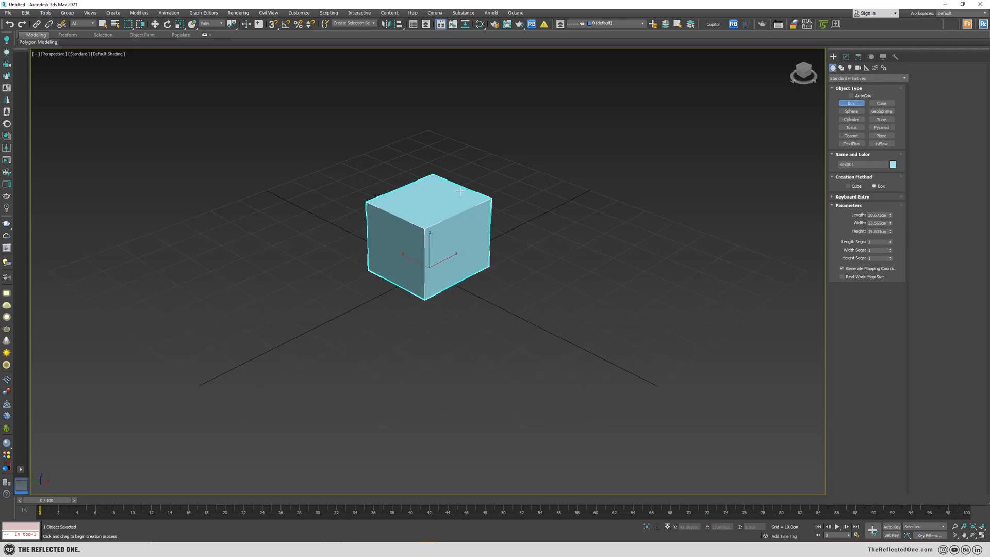
pyautogui.write('20')
pyautogui.press('Tab')
pyautogui.write('20')
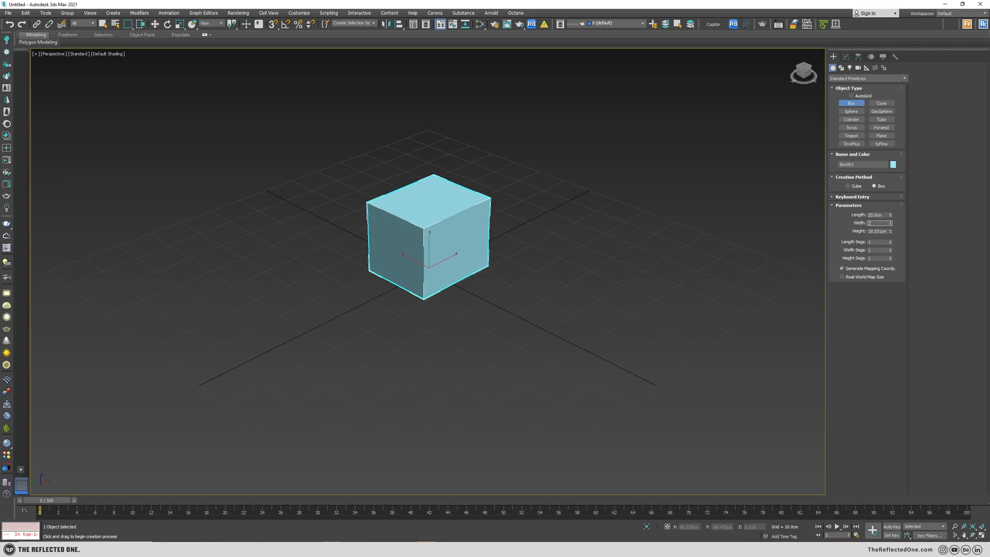
pyautogui.press('Tab')
pyautogui.write('20')
pyautogui.press('Return')
pyautogui.rightClick(381, 252)
pyautogui.keyDown('alt'); pyautogui.moveTo(384, 250); pyautogui.dragTo(399, 276, button='middle'); pyautogui.keyUp('alt')
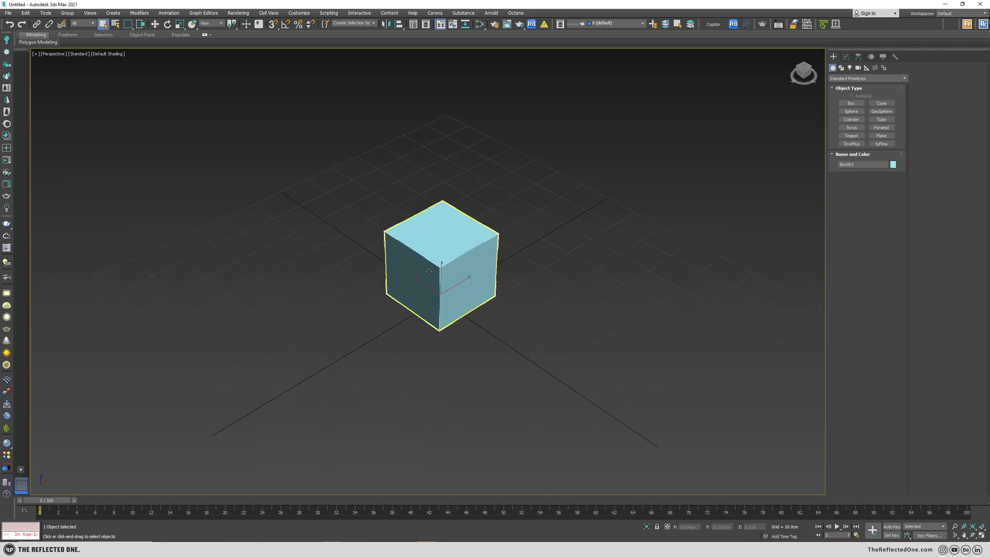
pyautogui.scroll(3, 407, 273)
# - Assign a Noise Position controller to the box's position track
pyautogui.click(870, 57)
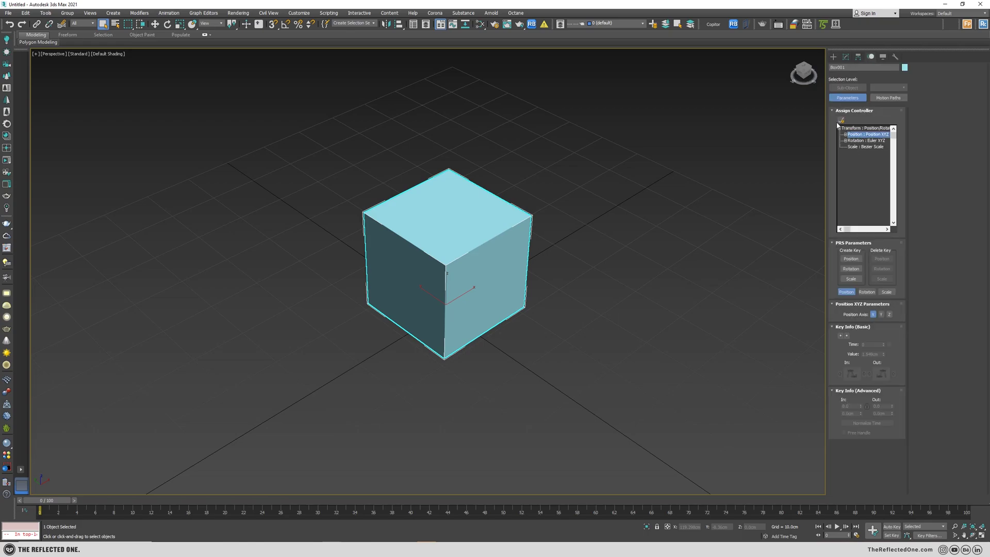
pyautogui.click(841, 121)
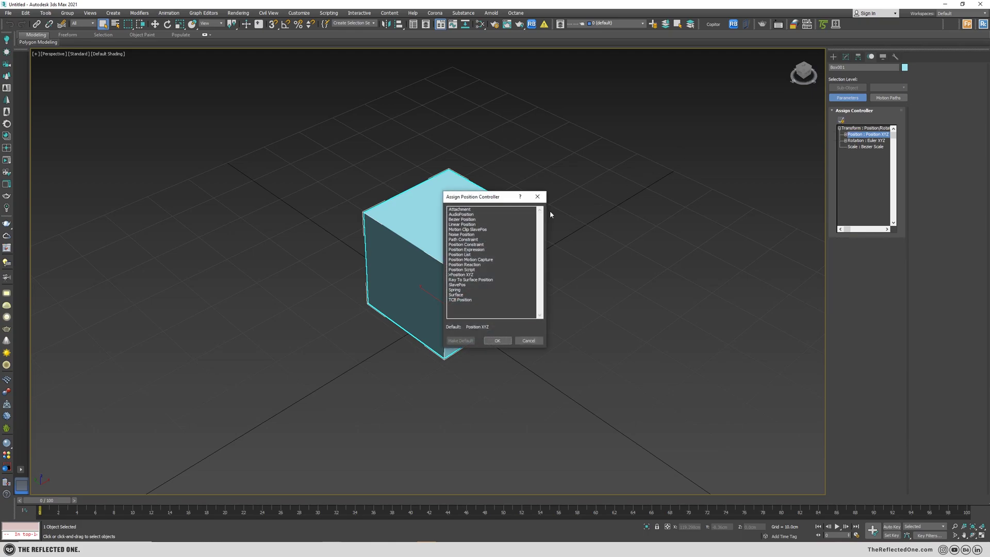
pyautogui.click(465, 234)
pyautogui.click(501, 340)
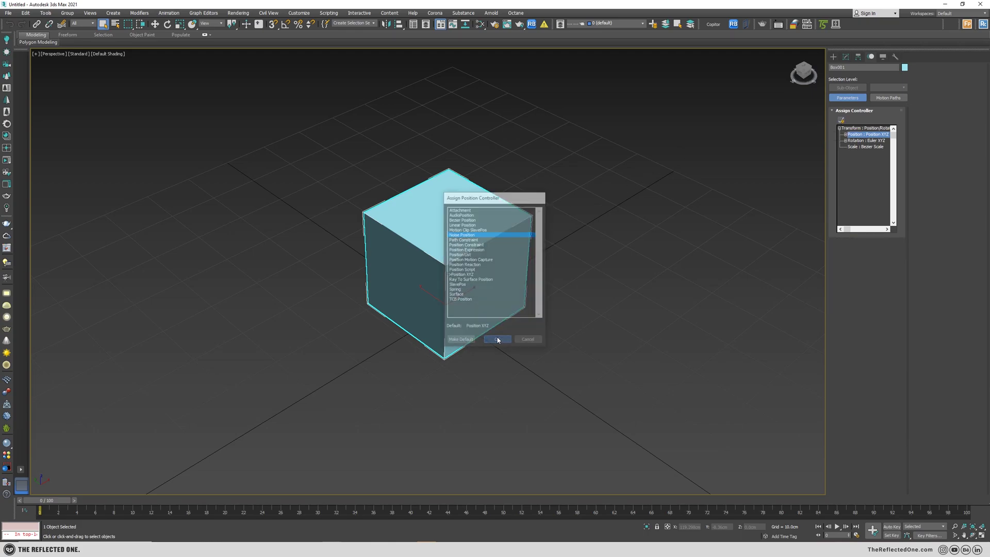
# - Play the animation to examine the box's noise movement, and close the noise controller settings
pyautogui.press('/')
pyautogui.scroll(-5, 402, 361)
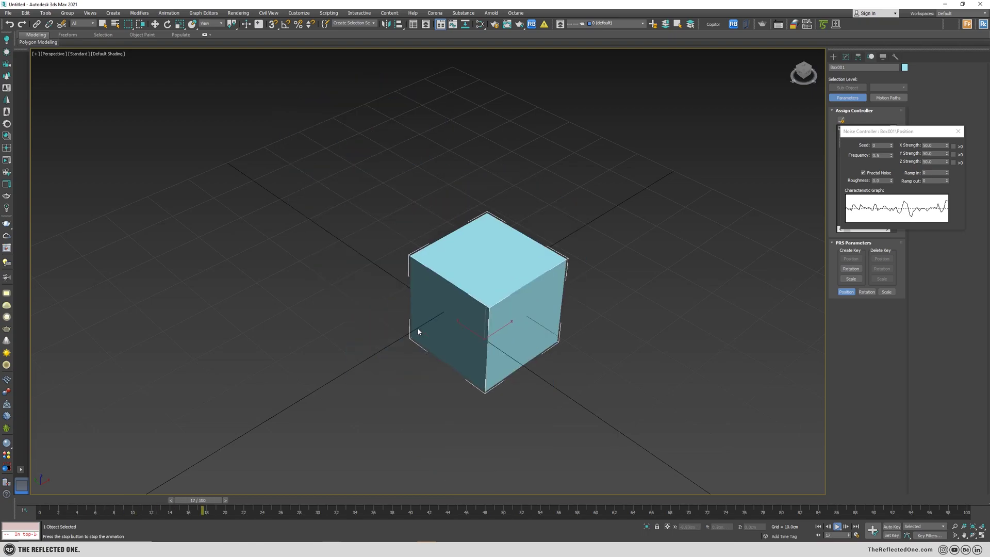
pyautogui.scroll(3, 412, 335)
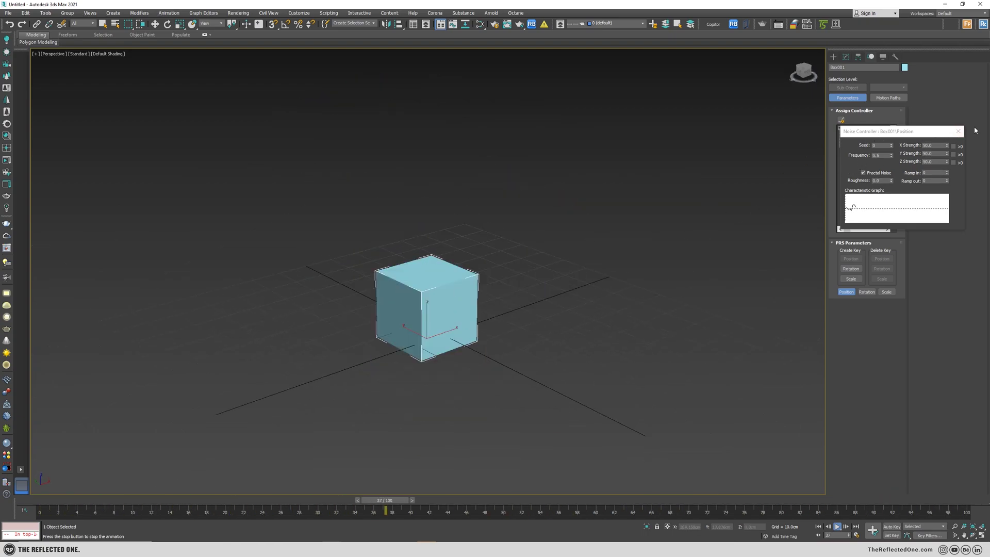
pyautogui.click(959, 131)
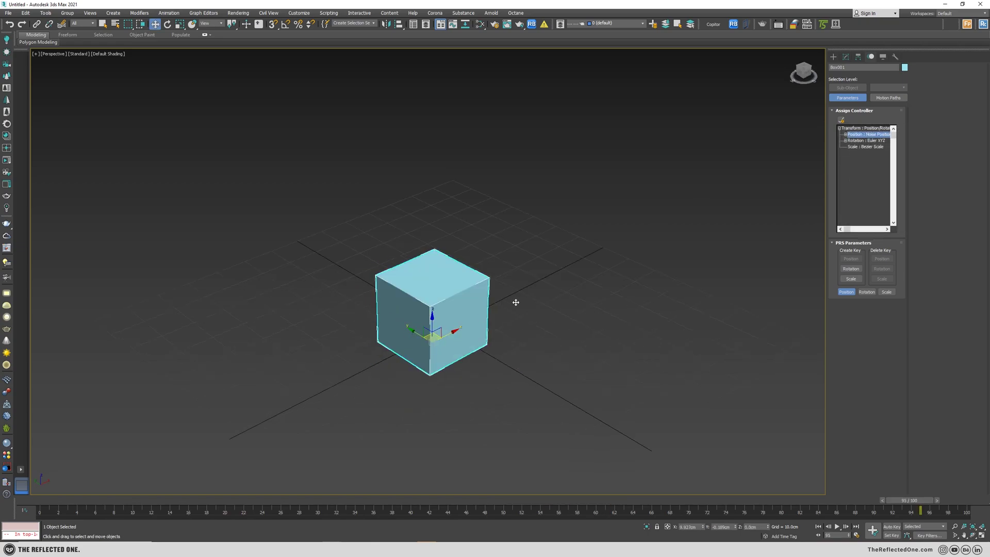
pyautogui.scroll(-3, 454, 345)
pyautogui.scroll(3, 446, 341)
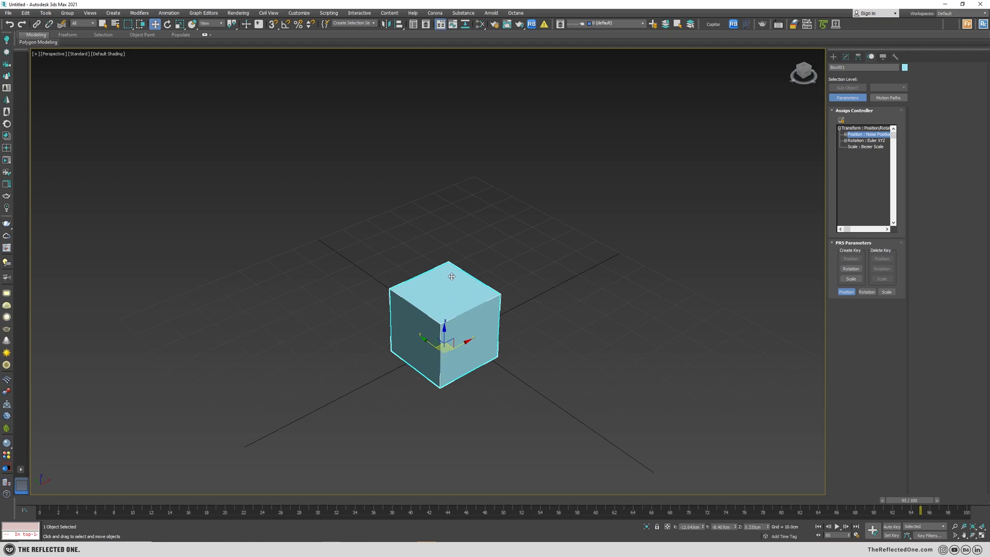
# - Reset the box's position track to its default controller and assign a Position List controller to it
pyautogui.rightClick(856, 134)
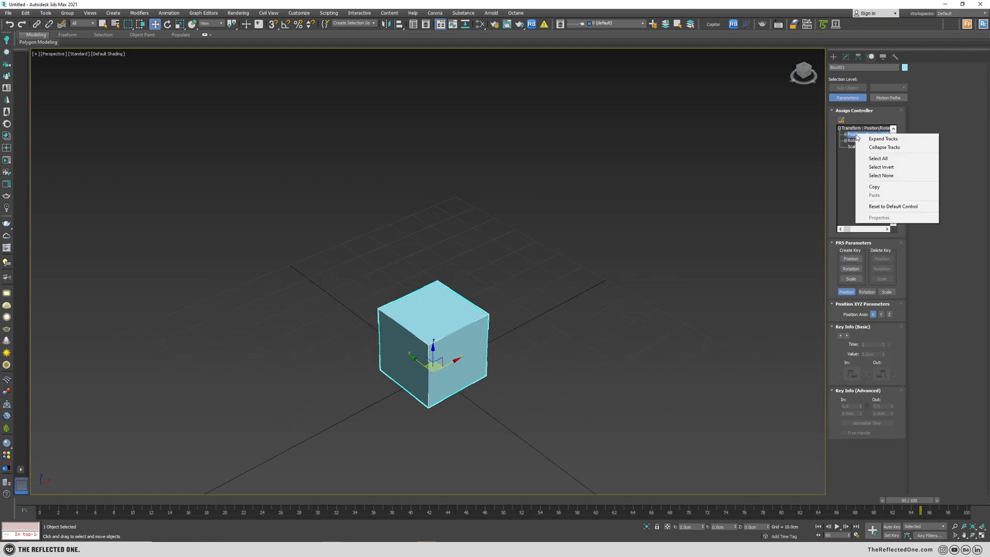
pyautogui.click(895, 207)
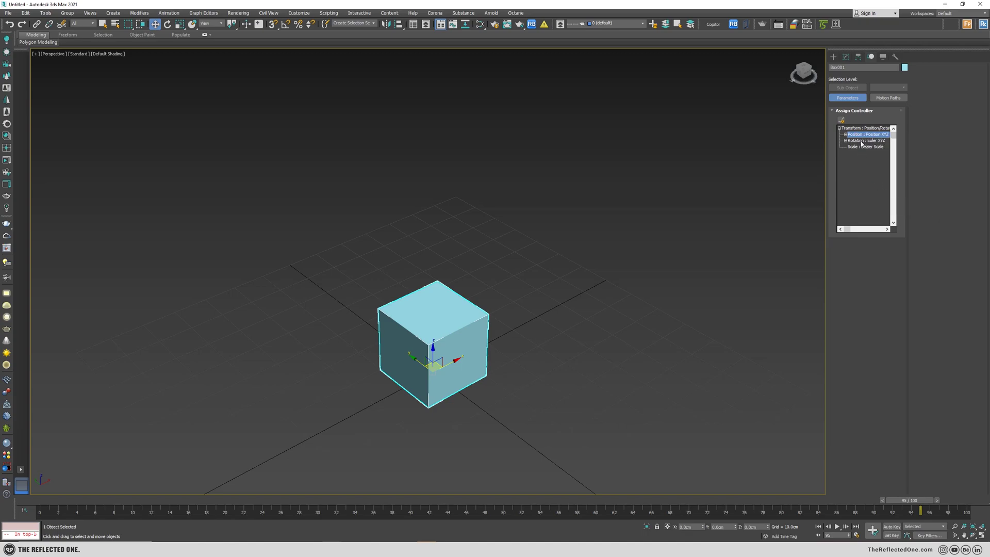
pyautogui.click(843, 121)
pyautogui.click(464, 255)
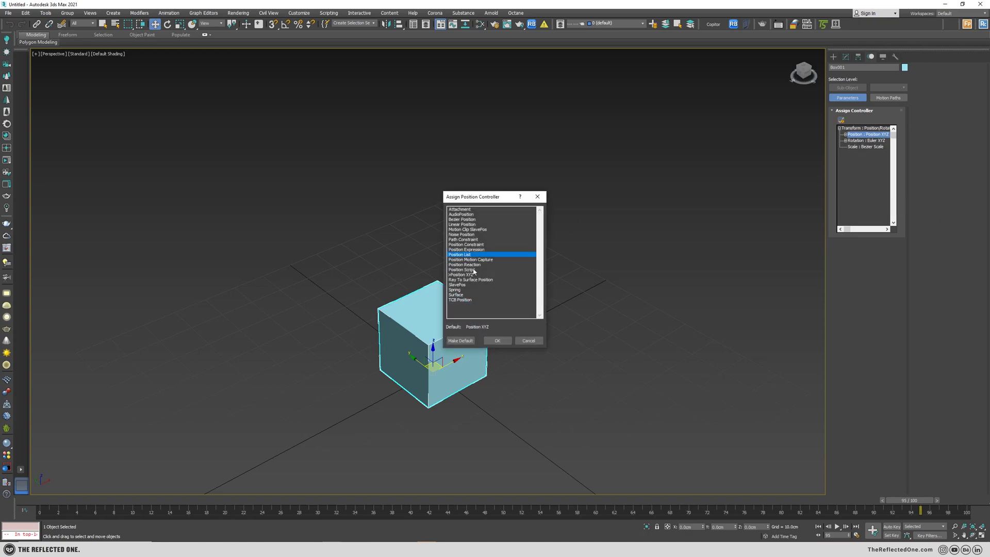
pyautogui.click(495, 341)
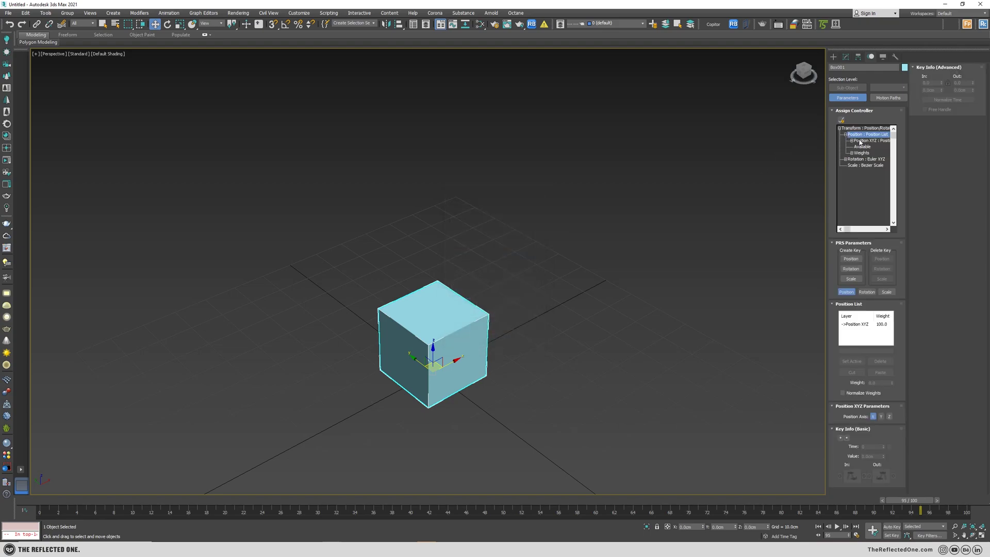
# - Add a Noise Position controller to the available slot of the box's position list
pyautogui.click(861, 147)
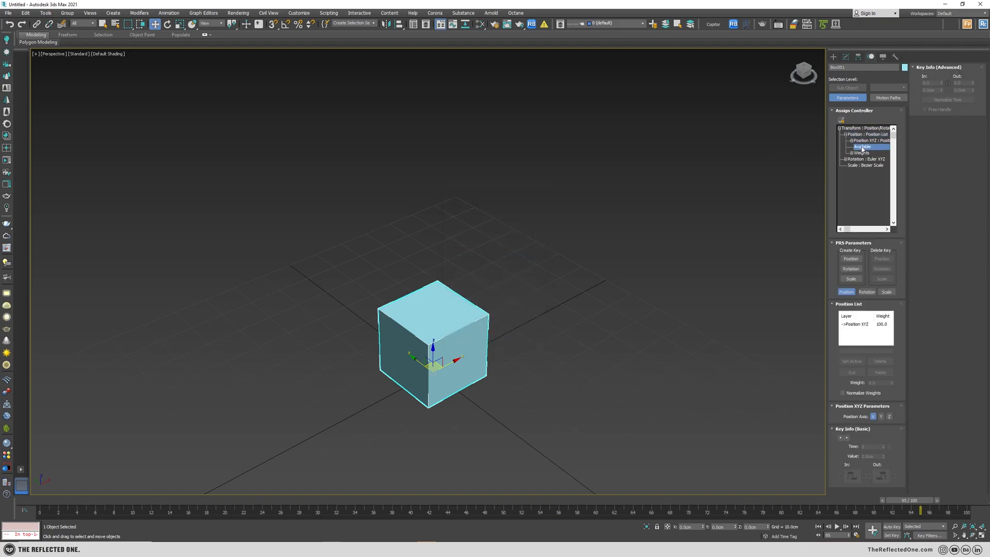
pyautogui.click(841, 120)
pyautogui.click(463, 235)
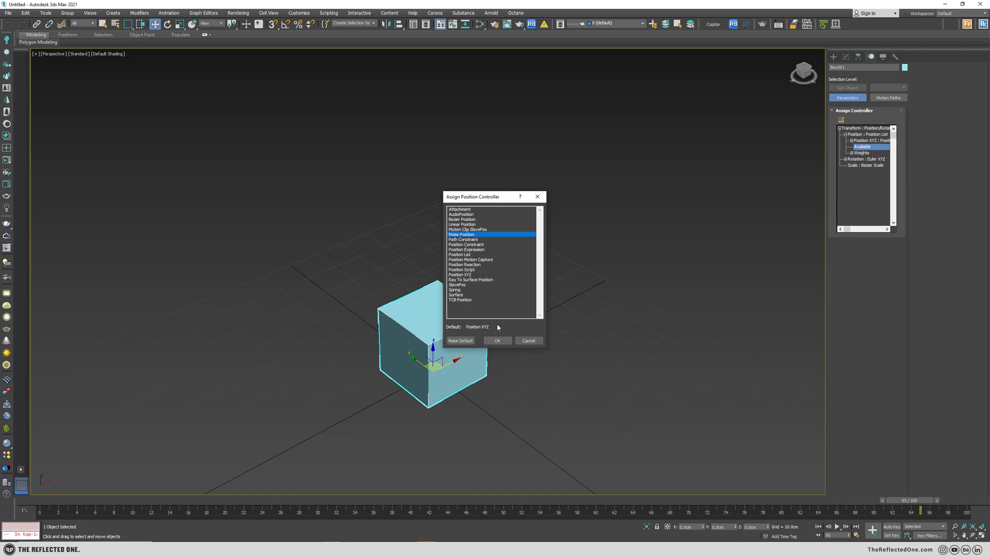
pyautogui.click(498, 340)
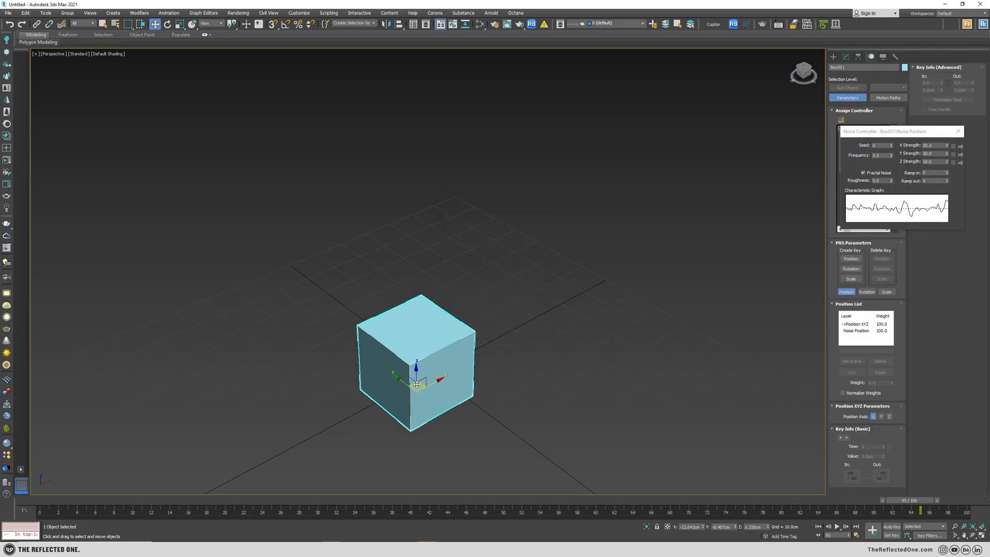
# - Try moving the box across the grid, and undo the move
pyautogui.moveTo(420, 378); pyautogui.dragTo(488, 309)
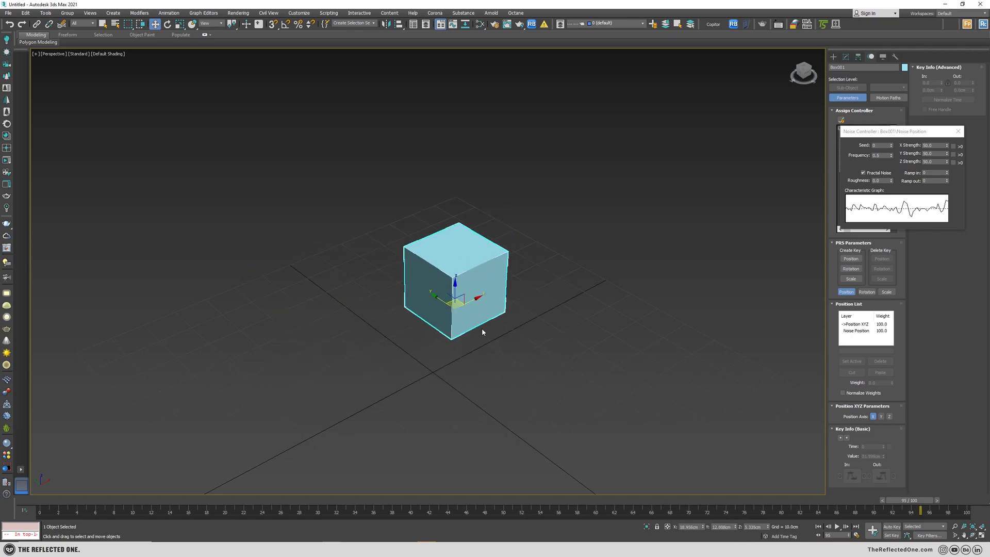
pyautogui.hotkey('ctrl', 'z')
pyautogui.keyDown('alt'); pyautogui.moveTo(448, 337); pyautogui.dragTo(467, 315, button='middle'); pyautogui.keyUp('alt')
# - Close the noise controller settings and reopen them from the box's Noise Position track, placed clear of the box
pyautogui.moveTo(913, 132); pyautogui.dragTo(583, 182)
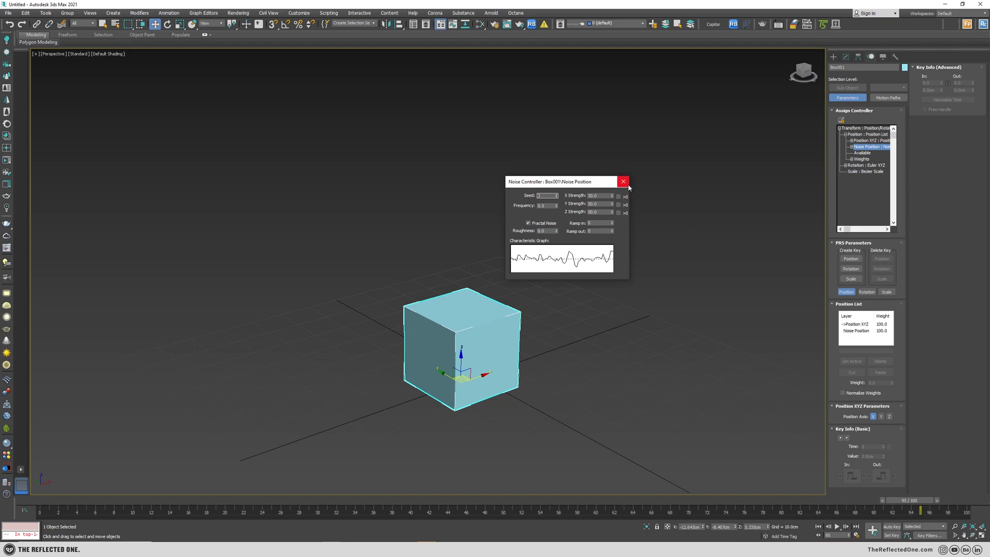
pyautogui.click(623, 181)
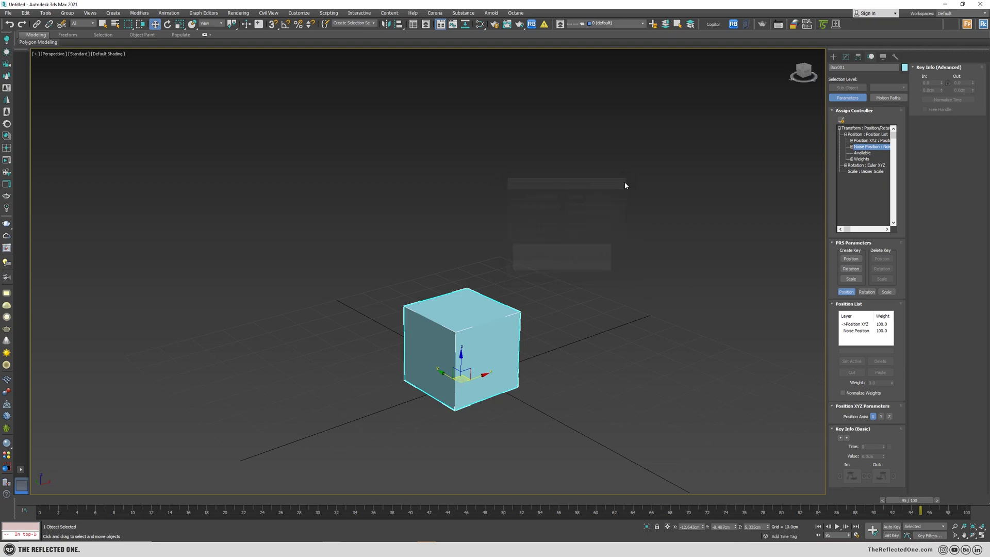
pyautogui.doubleClick(868, 148)
pyautogui.moveTo(902, 130); pyautogui.dragTo(562, 177)
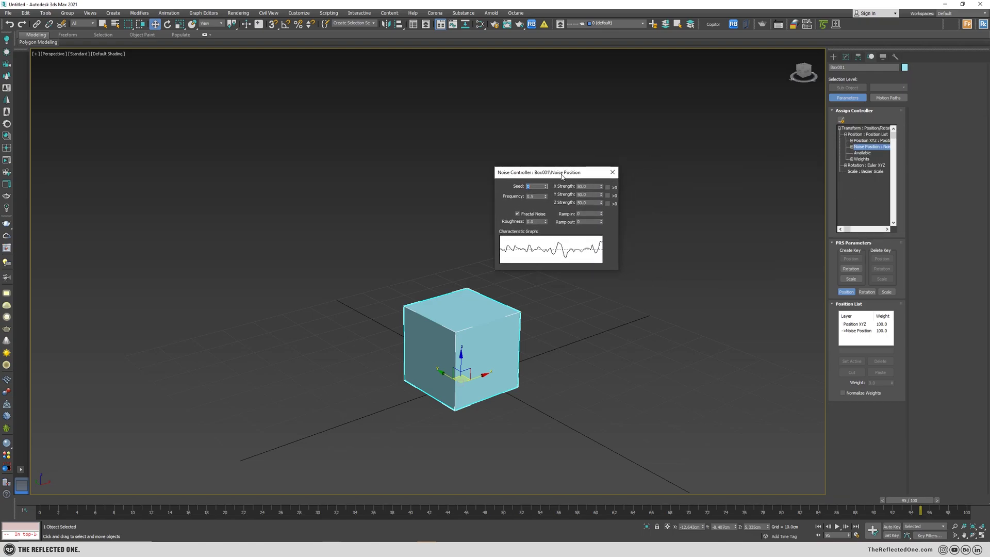
# - Play, stop and restart the animation to examine the box's movement with the layered noise controller
pyautogui.moveTo(470, 379); pyautogui.dragTo(477, 372, button='middle')
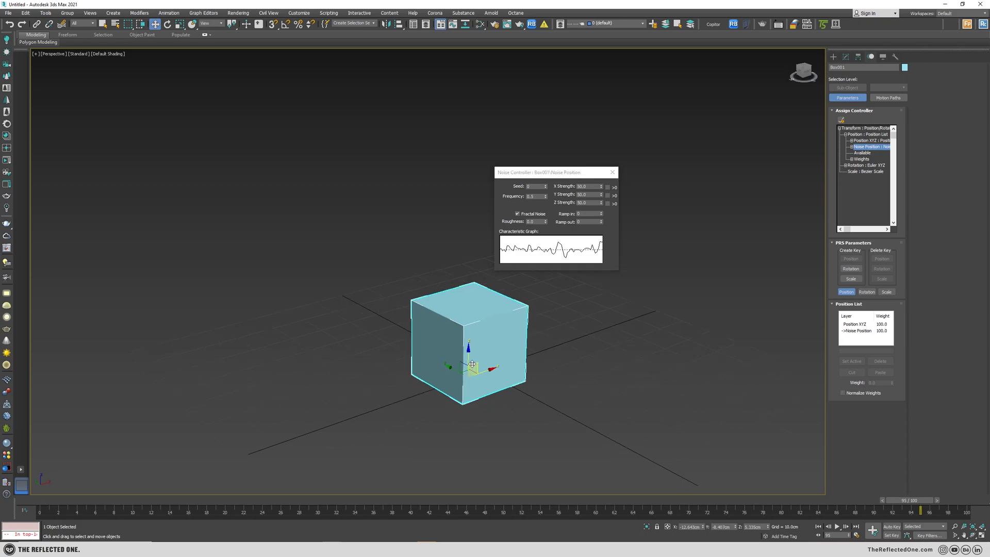
pyautogui.press('/')
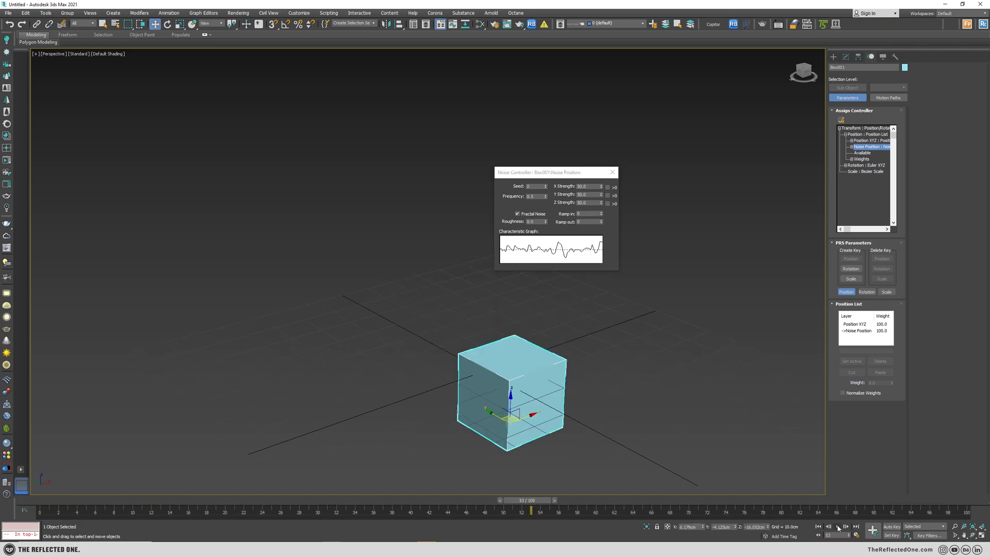
pyautogui.click(838, 529)
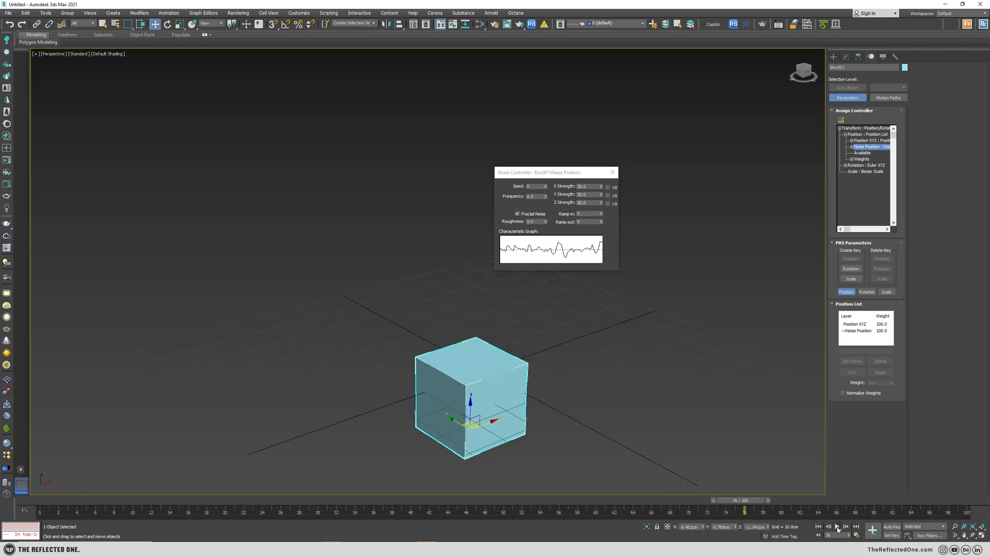
pyautogui.press('/')
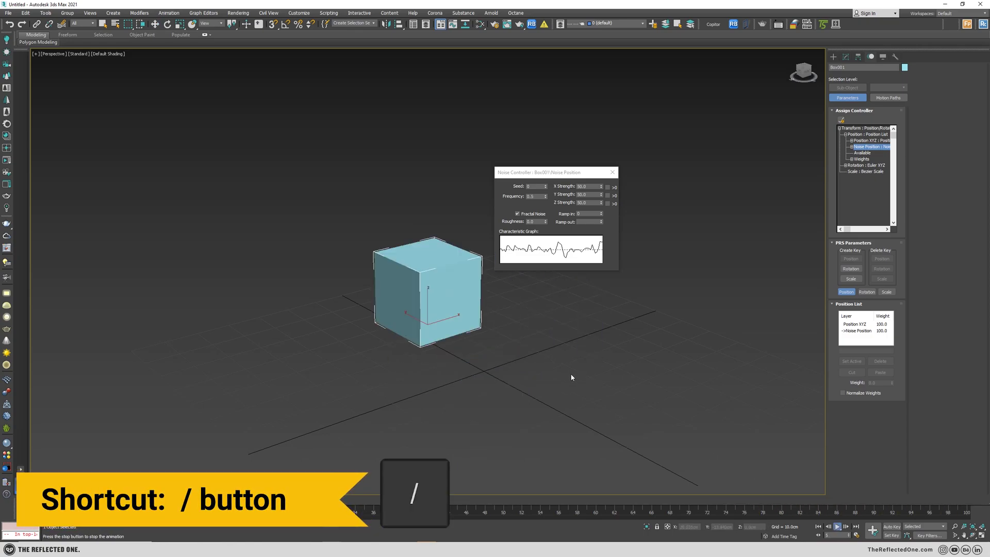
# - Lower the box's noise controller frequency to 0.01 and turn off Fractal Noise
pyautogui.moveTo(531, 172); pyautogui.dragTo(466, 81)
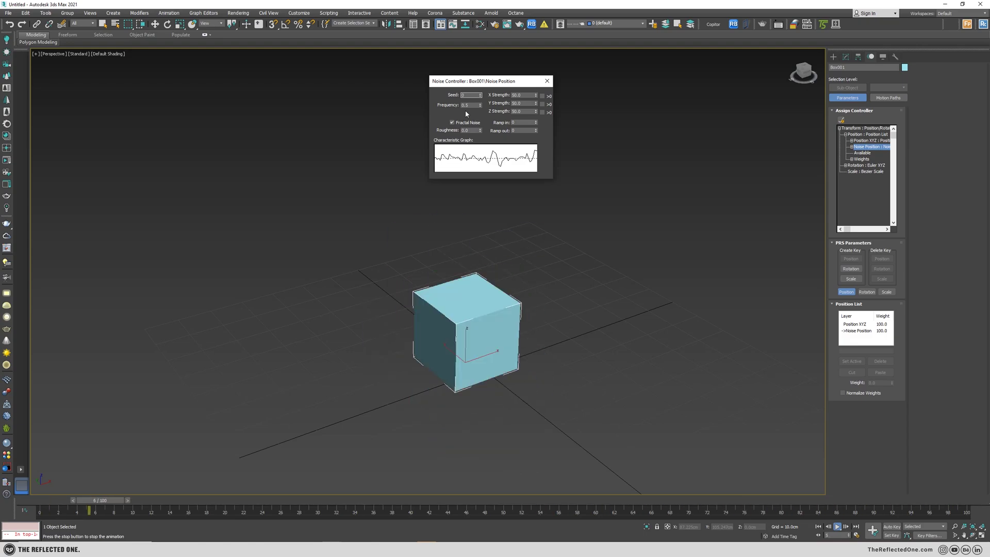
pyautogui.moveTo(480, 106); pyautogui.dragTo(481, 162)
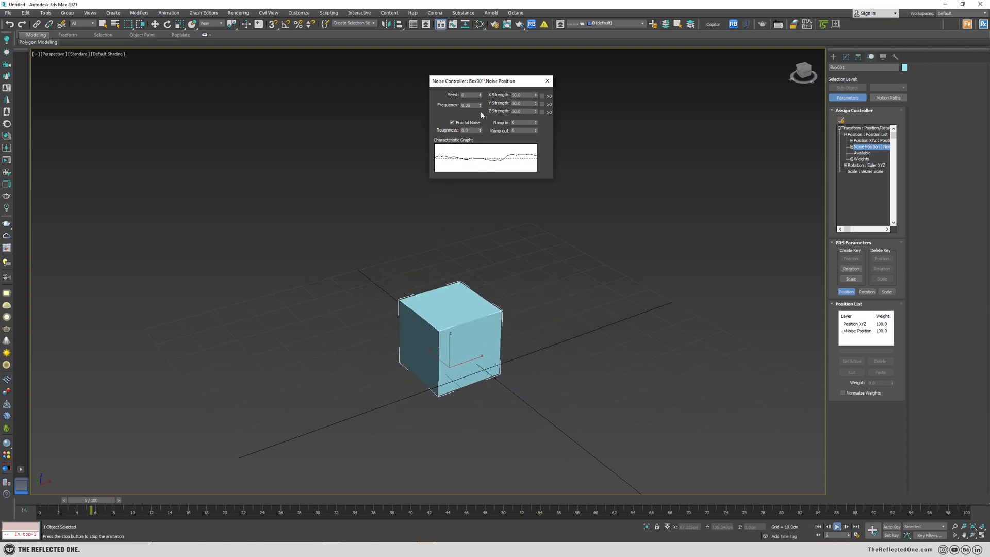
pyautogui.moveTo(480, 106); pyautogui.dragTo(480, 109)
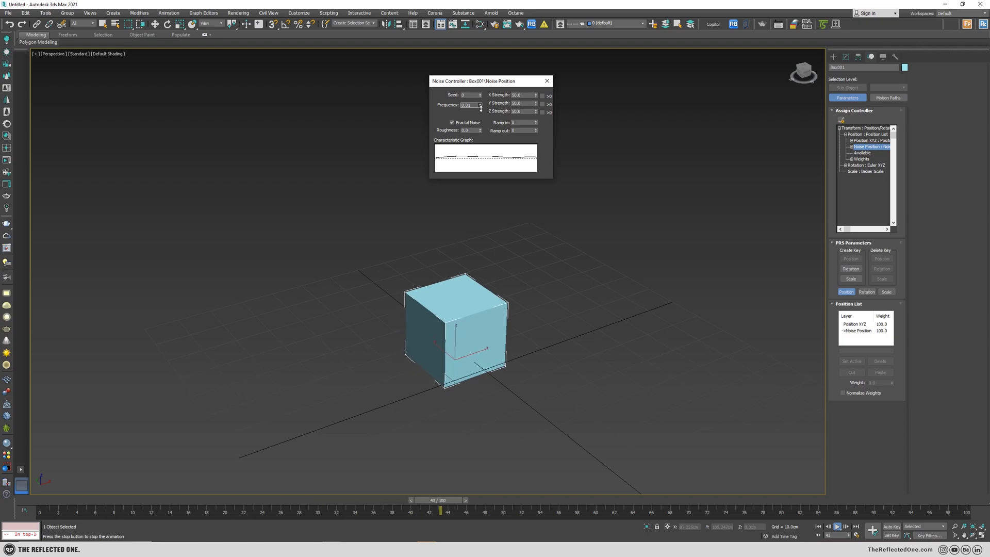
pyautogui.click(452, 123)
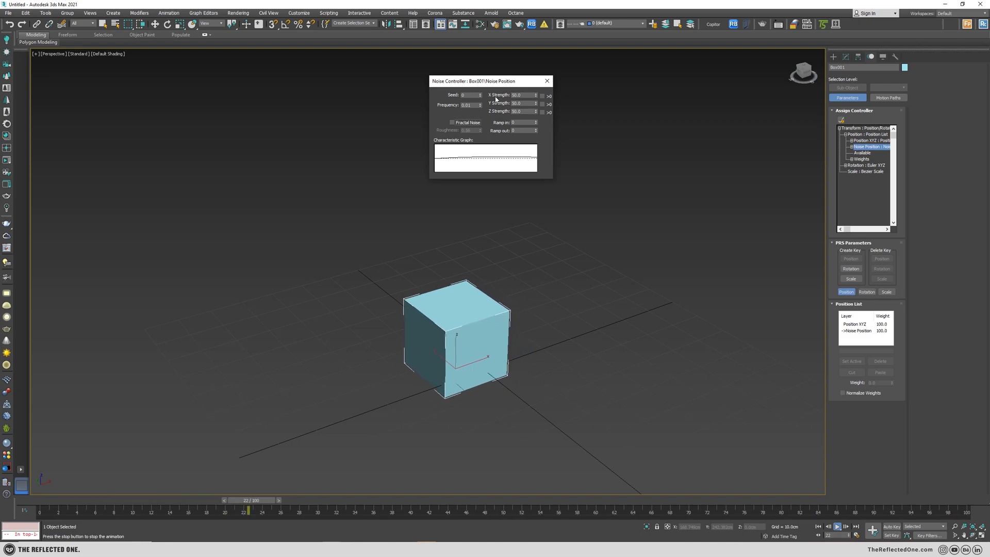
pyautogui.moveTo(526, 96); pyautogui.dragTo(457, 98)
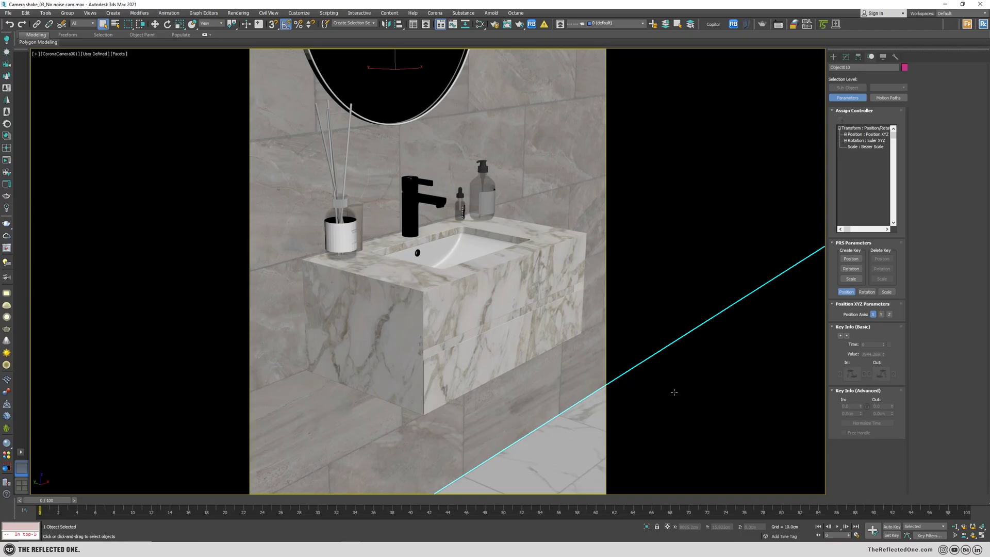
# - Preview the camera animation in the bathroom scene and select the viewport's camera, CoronaCamera001
pyautogui.press('/')
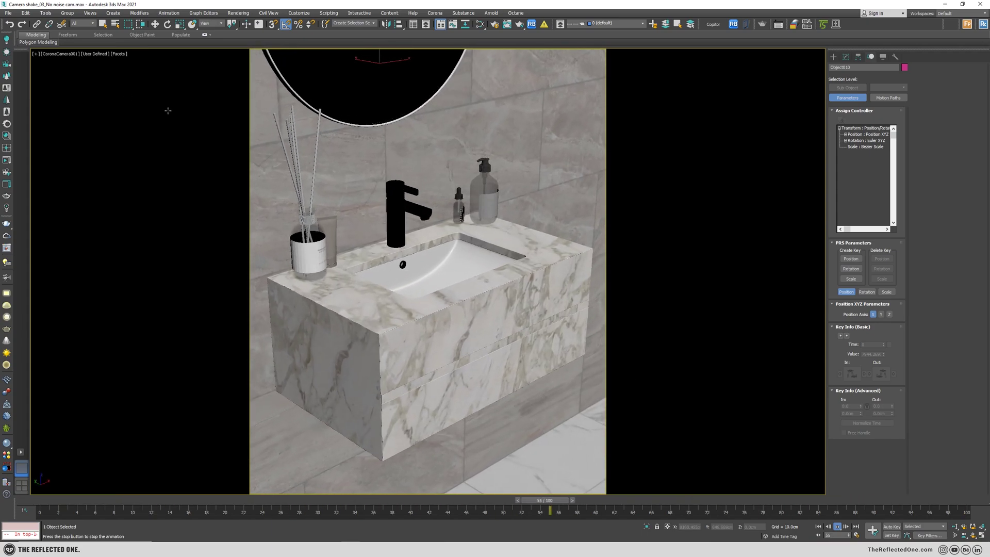
pyautogui.press('/')
pyautogui.click(57, 54)
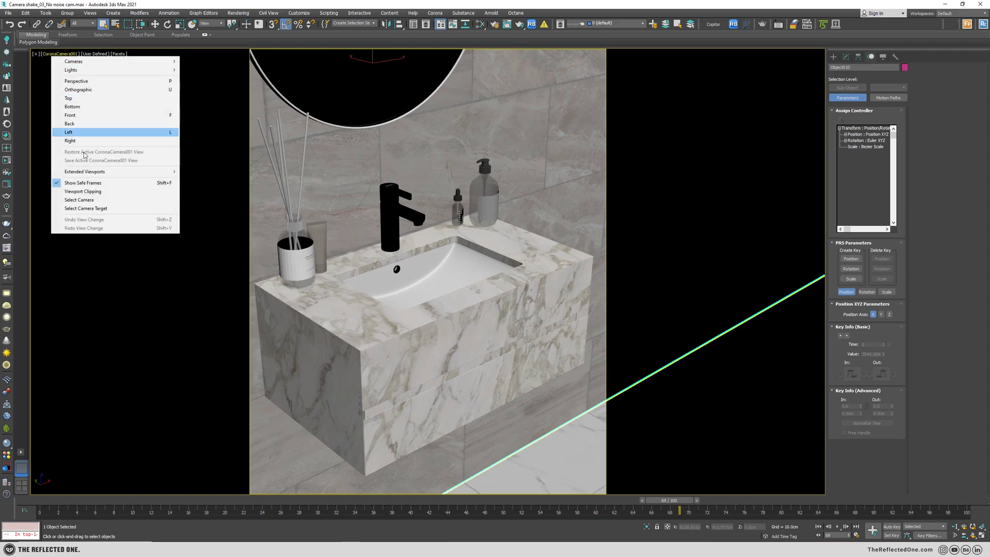
pyautogui.click(98, 202)
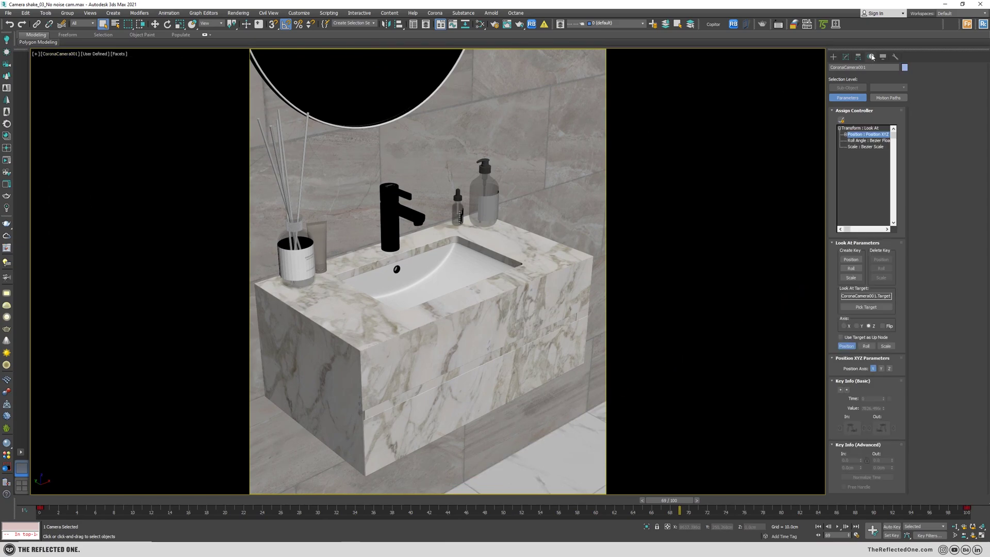
# - Assign a Position List controller to the camera's Position track and expand the track
pyautogui.click(842, 121)
pyautogui.click(463, 254)
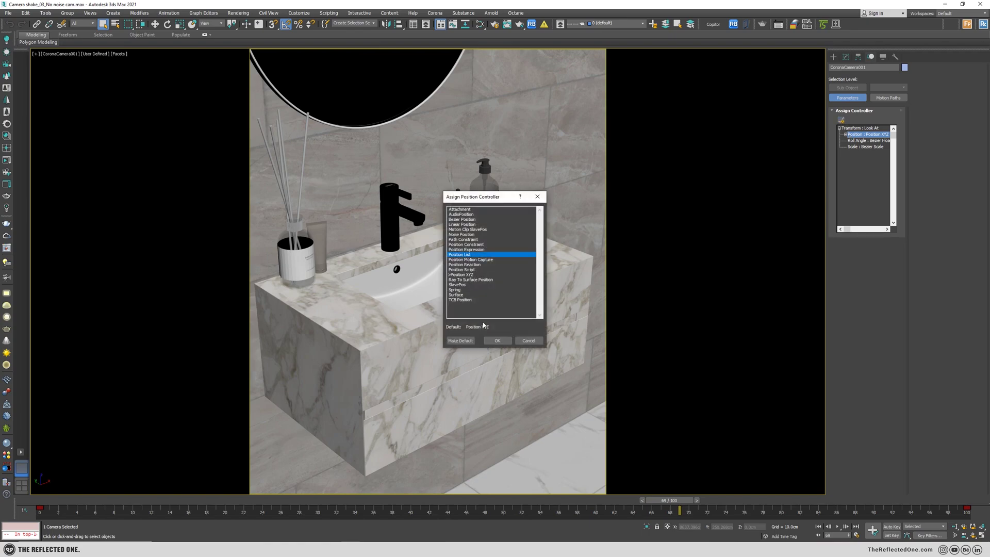
pyautogui.click(496, 341)
pyautogui.click(845, 134)
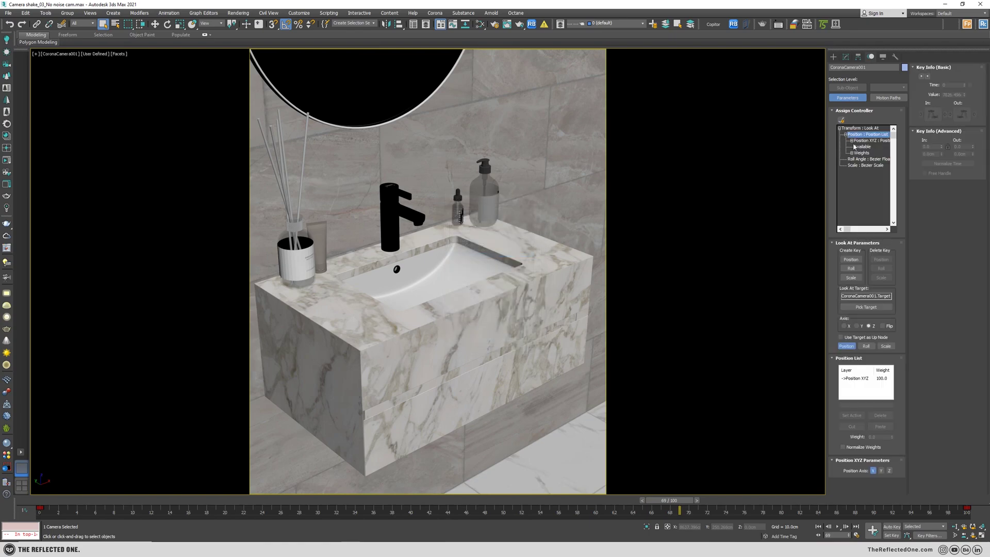
# - Add a Noise Position controller to the Available slot of the camera's position list, place its settings clear of the controller list, and scrub the animation
pyautogui.click(862, 147)
pyautogui.click(842, 120)
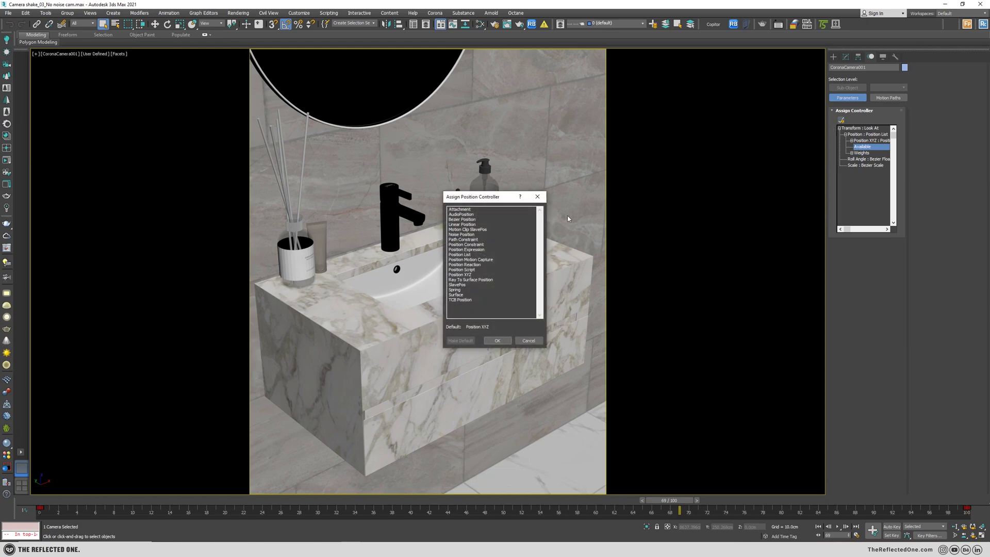
pyautogui.doubleClick(462, 235)
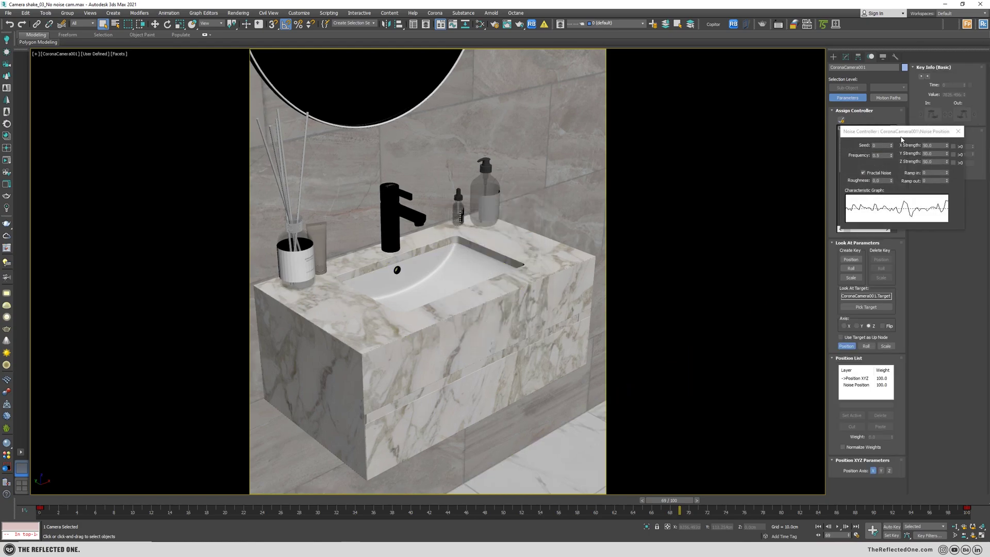
pyautogui.moveTo(607, 126); pyautogui.dragTo(573, 104)
pyautogui.moveTo(669, 500); pyautogui.dragTo(64, 500)
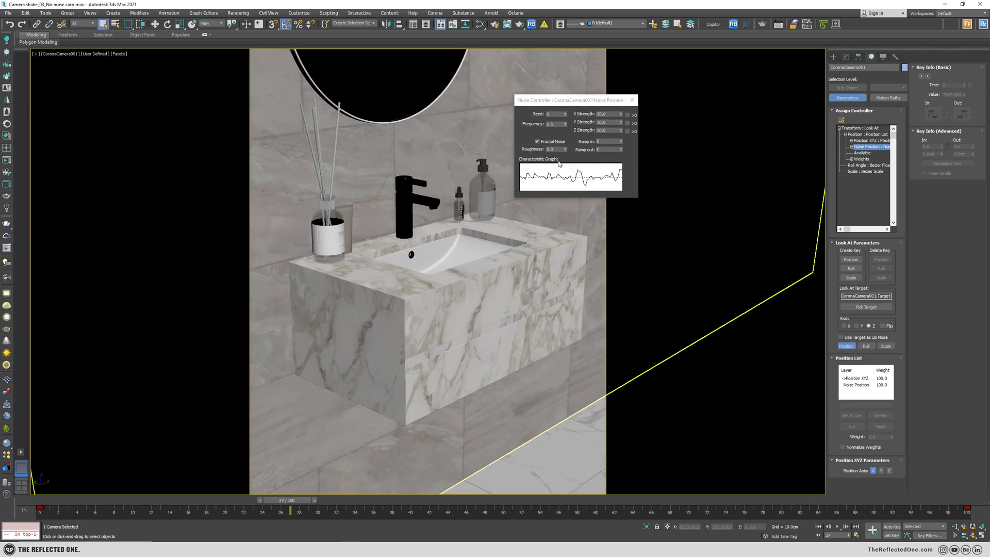
# - Set the camera noise frequency to 0.1, turn off Fractal Noise, and scrub through the animation
pyautogui.doubleClick(558, 124)
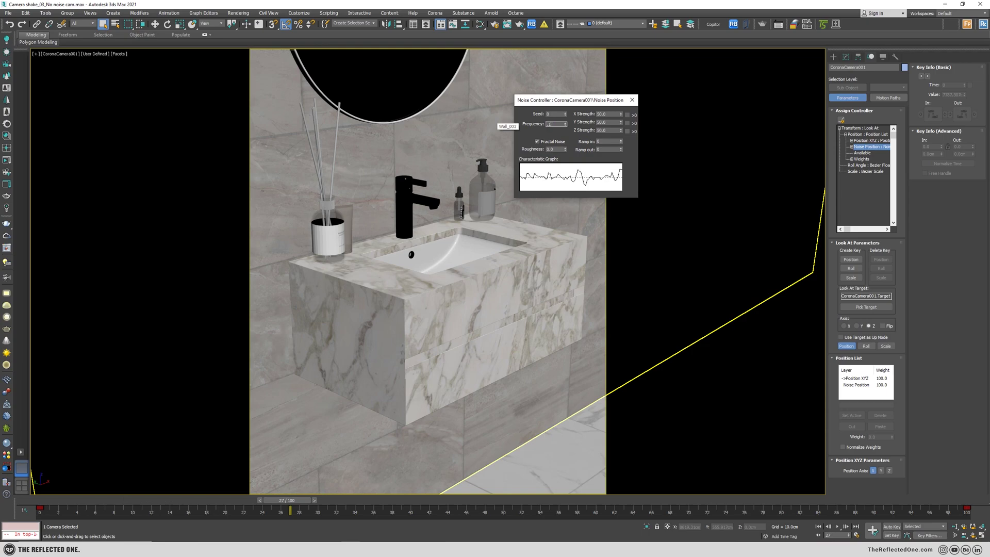
pyautogui.write('.1')
pyautogui.press('Return')
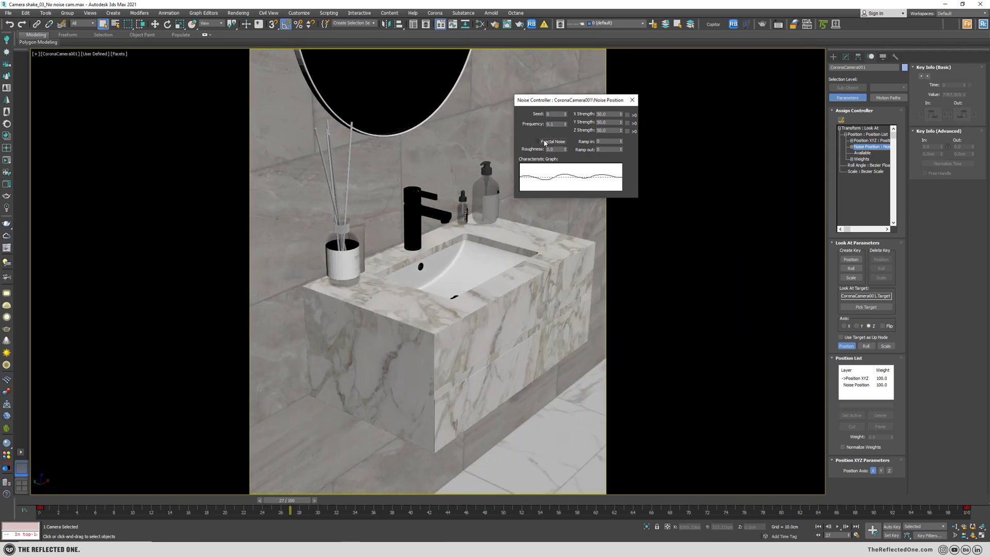
pyautogui.click(544, 143)
pyautogui.moveTo(187, 499); pyautogui.dragTo(342, 489)
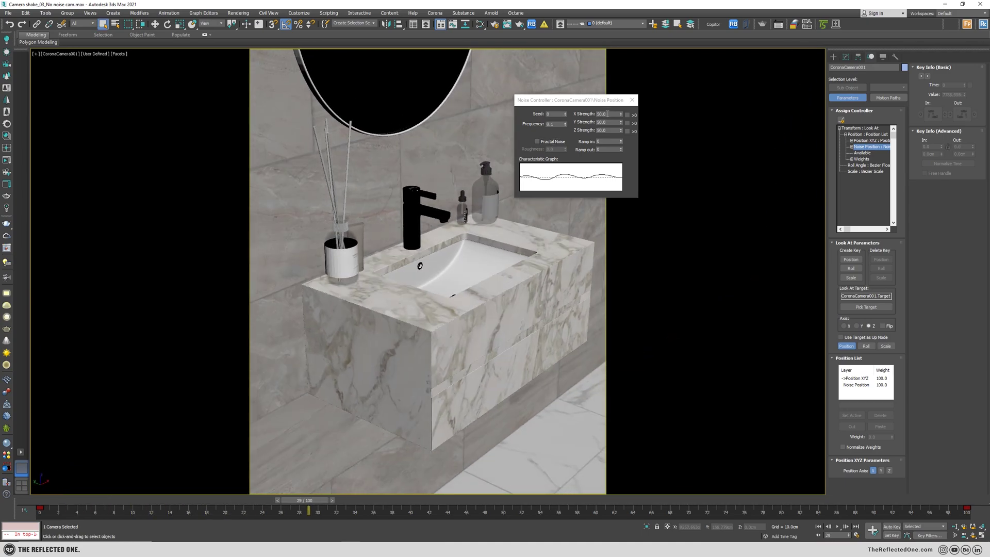
# - Set the camera noise X, Y and Z Strength to 1.0 each
pyautogui.moveTo(610, 115); pyautogui.dragTo(445, 119)
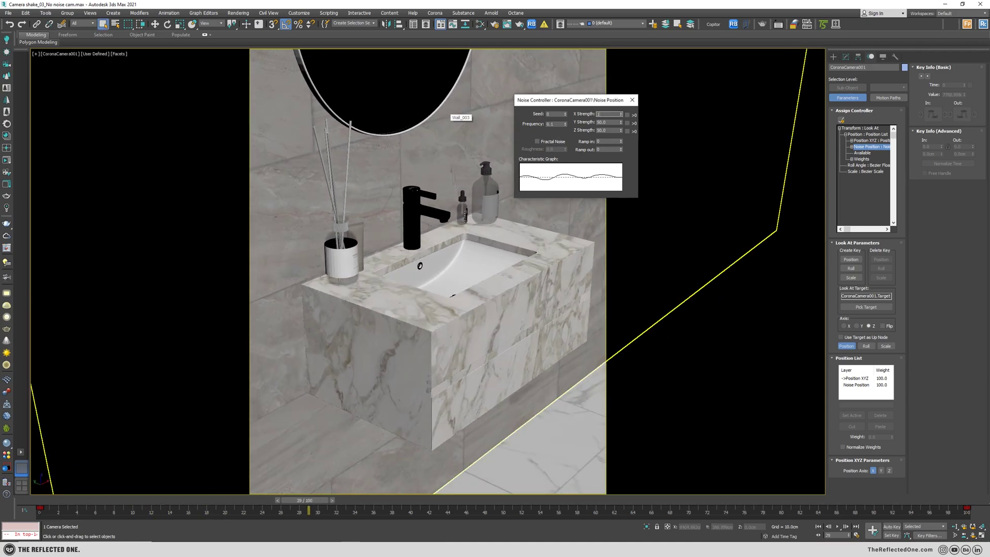
pyautogui.press('Tab')
pyautogui.write('1')
pyautogui.press('Tab')
pyautogui.write('1')
pyautogui.press('Return')
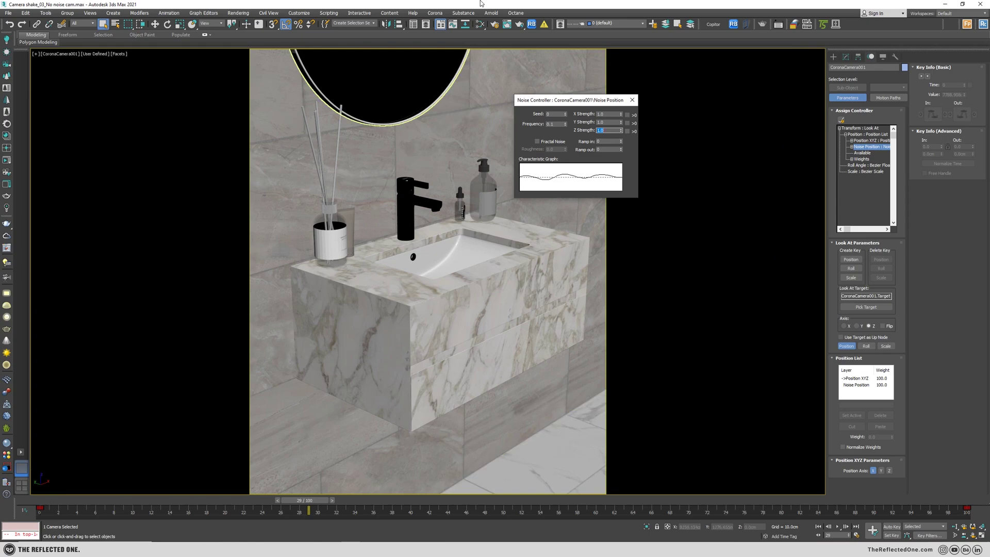
# - Play and stop the animation to examine the camera shake at the reduced strengths
pyautogui.click(483, 2)
pyautogui.press('/')
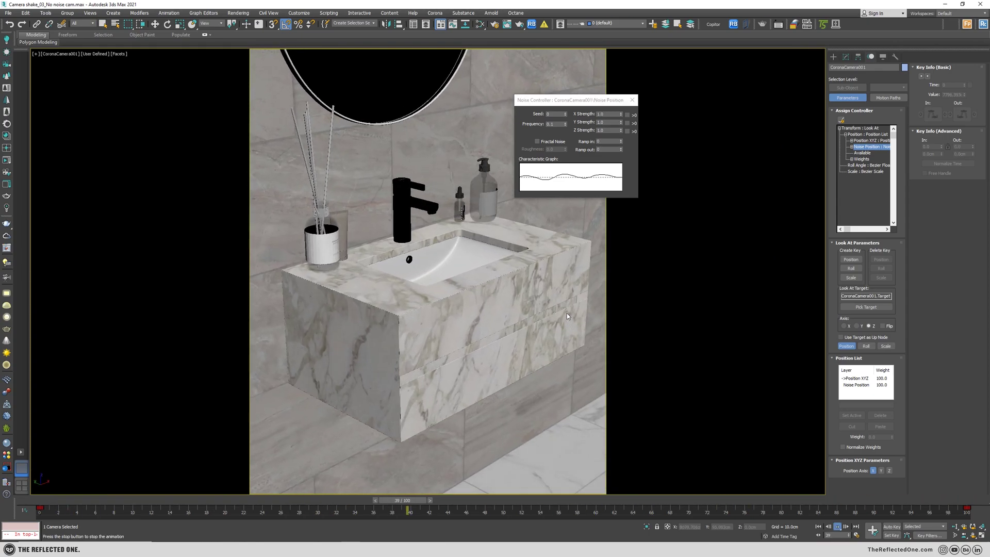
pyautogui.press('/')
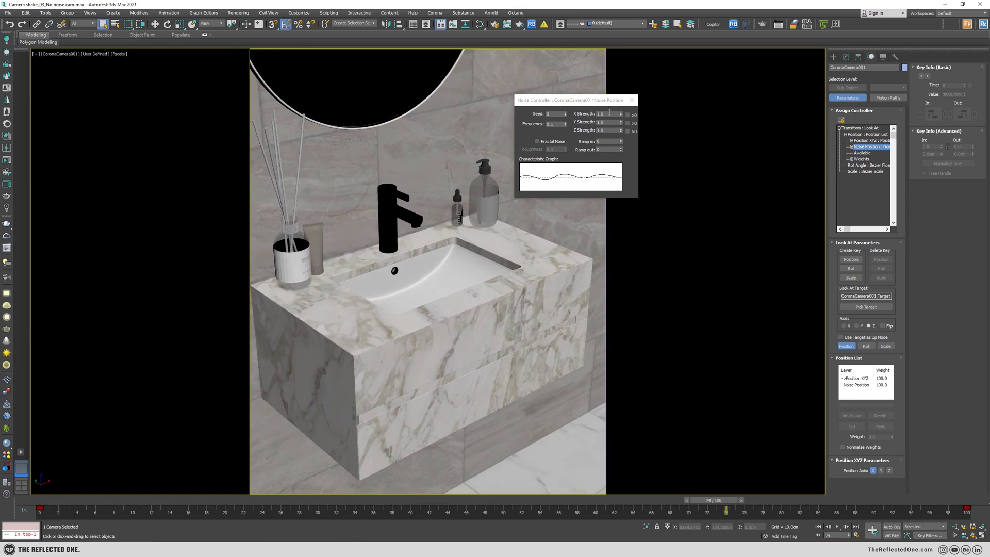
# - Lower the camera noise X and Y Strength to 0.6 each
pyautogui.click(610, 113)
pyautogui.write('.6')
pyautogui.press('Tab')
pyautogui.write('.6')
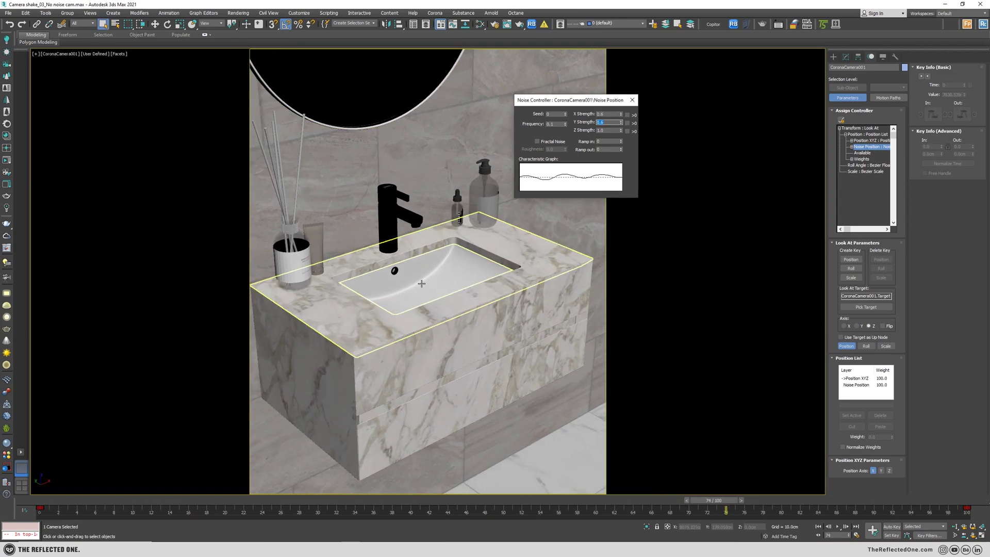
# - Play and stop the animation to review the gentler horizontal shake, then close the camera's noise controller settings
pyautogui.middleClick(350, 305)
pyautogui.press('/')
pyautogui.press('/')
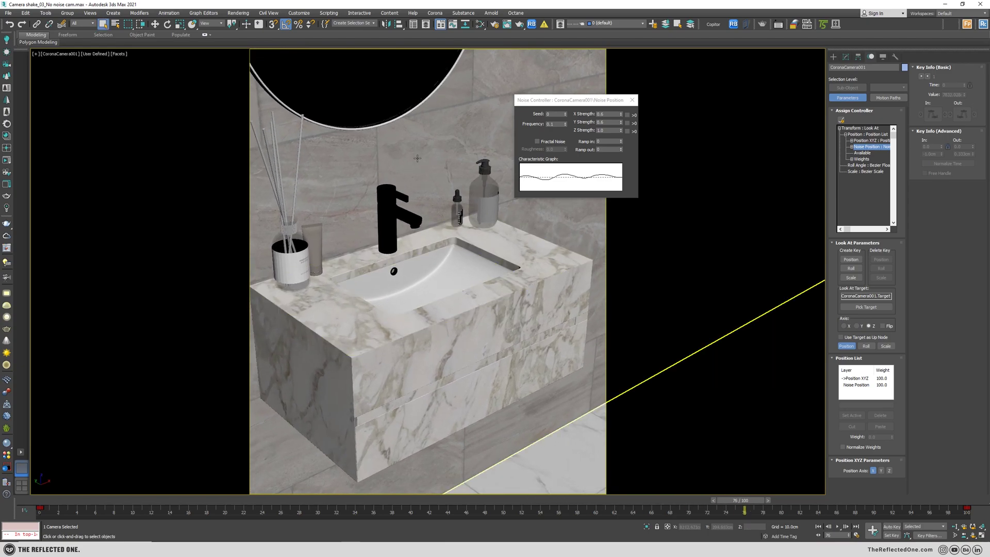
pyautogui.moveTo(606, 100); pyautogui.dragTo(571, 91)
pyautogui.click(597, 90)
# - Select the viewport camera's target and assign a Position List controller to its Position track
pyautogui.click(58, 54)
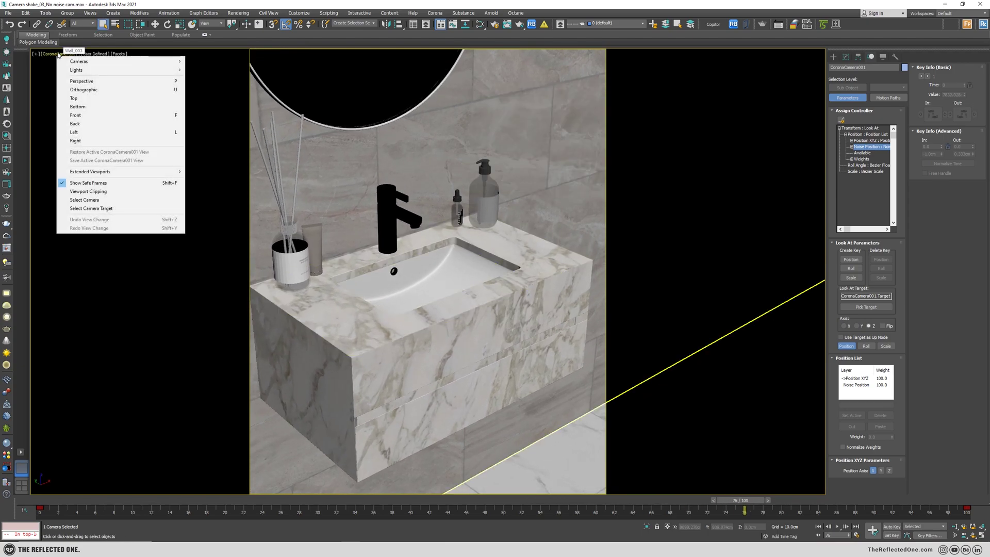
pyautogui.click(99, 209)
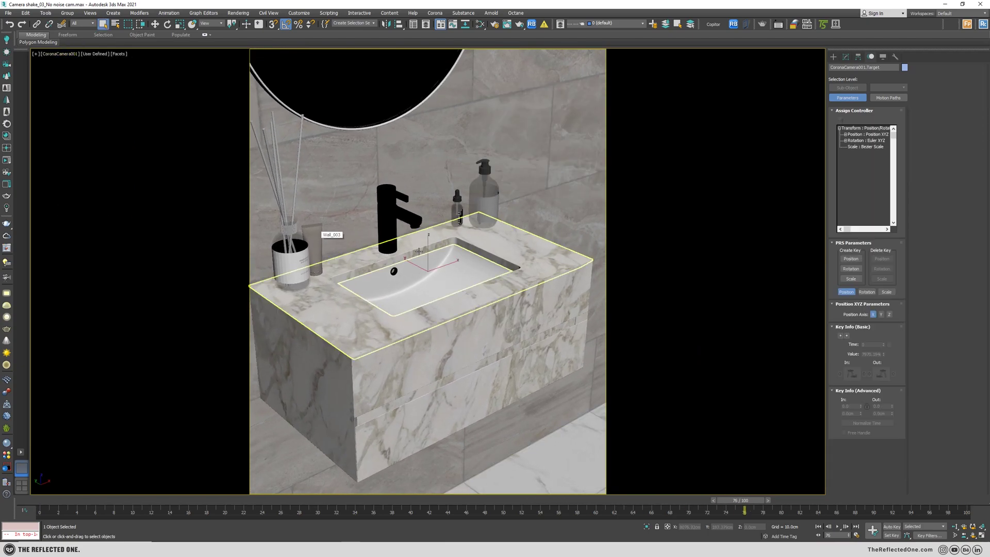
pyautogui.click(856, 135)
pyautogui.click(841, 120)
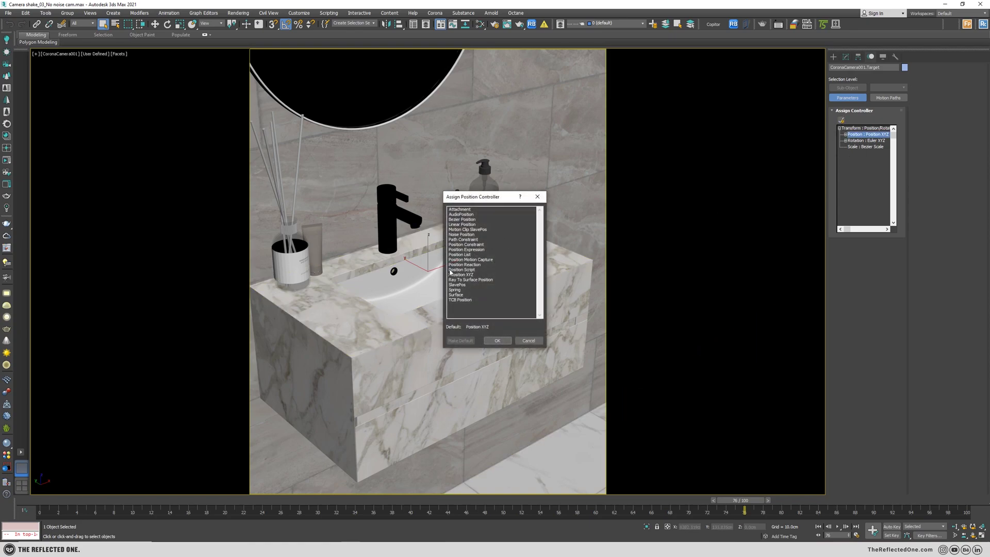
pyautogui.doubleClick(462, 255)
# - Add a Noise Position controller to the camera target with frequency 0.1, Fractal Noise off and X/Y/Z Strength 0.6, 0.6 and 1.0, and play the animation
pyautogui.click(862, 146)
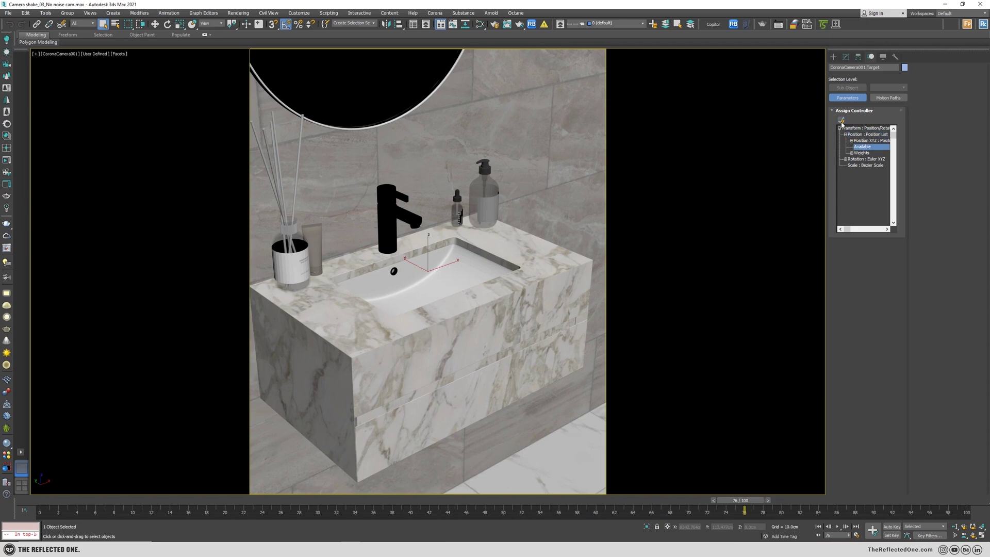
pyautogui.click(842, 120)
pyautogui.doubleClick(470, 237)
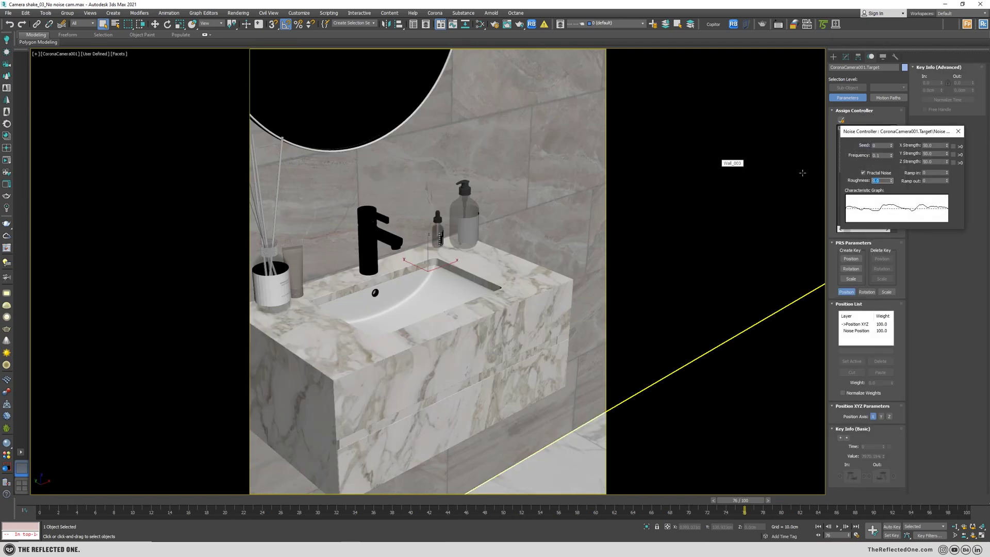
pyautogui.write('0.6')
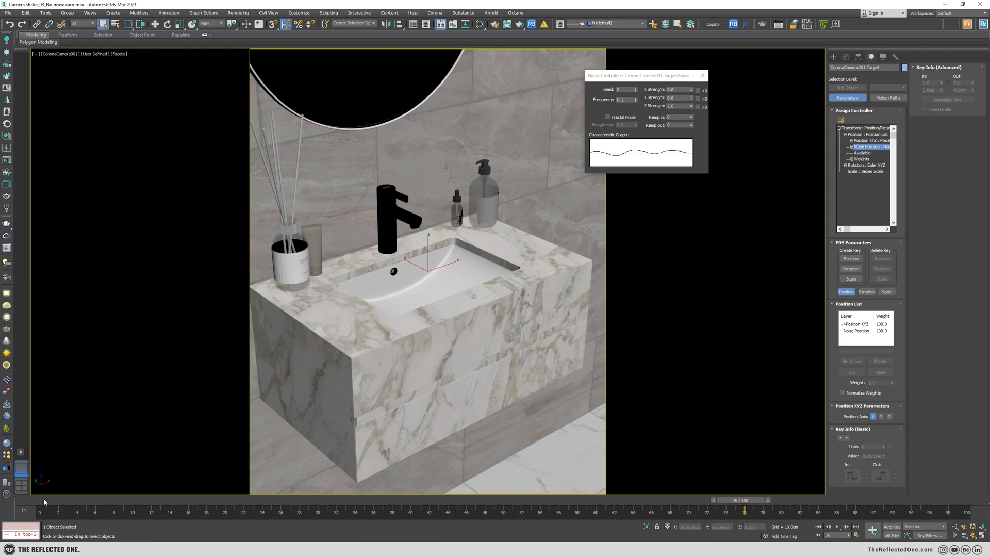
pyautogui.press('/')
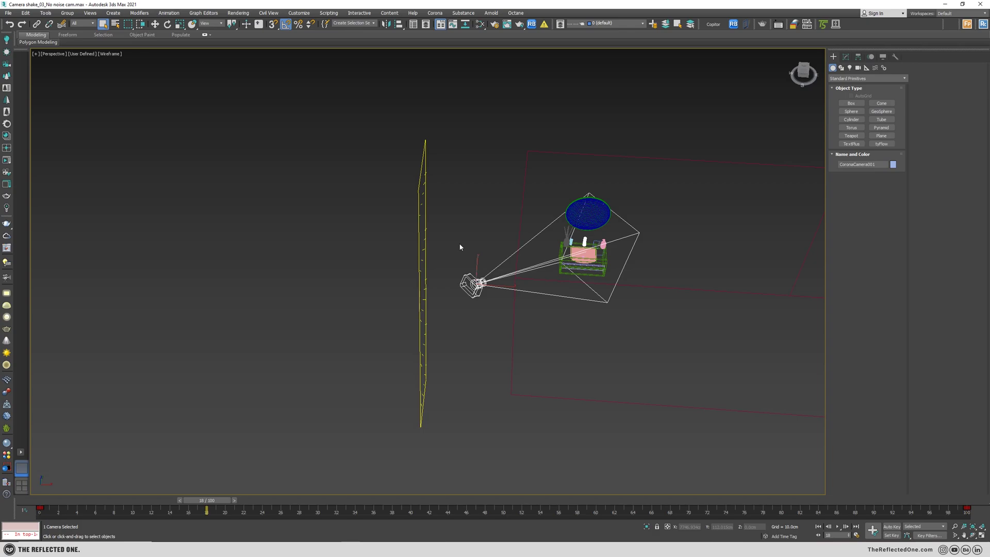
# - Deselect the camera and create a box away from the bathroom scene with length, width and height of 20 cm
pyautogui.click(487, 250)
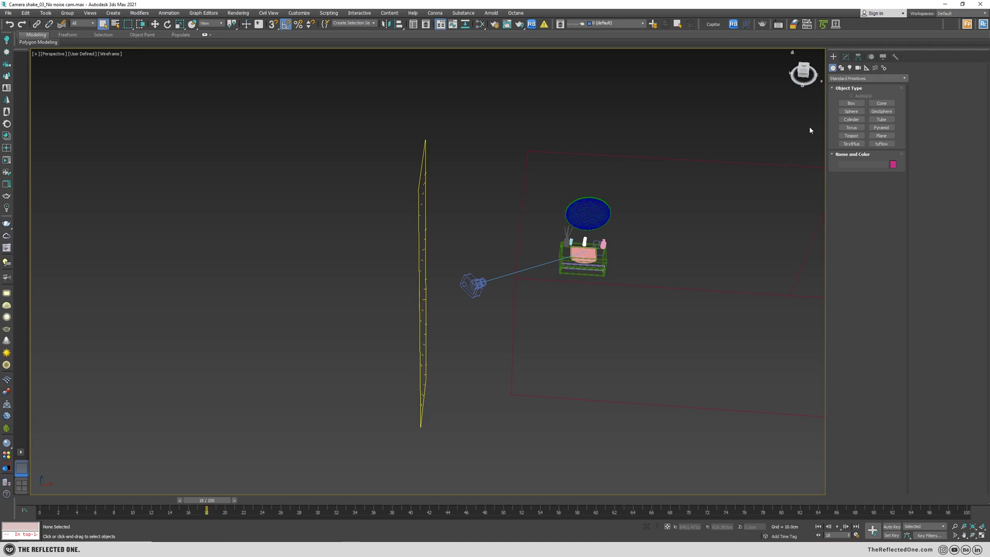
pyautogui.click(851, 104)
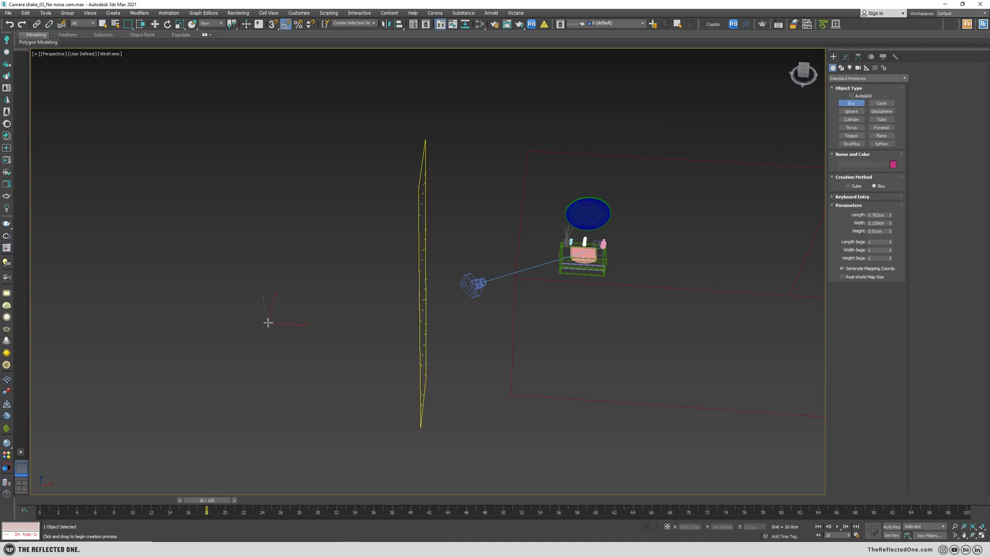
pyautogui.moveTo(267, 322); pyautogui.dragTo(290, 336)
pyautogui.click(304, 279)
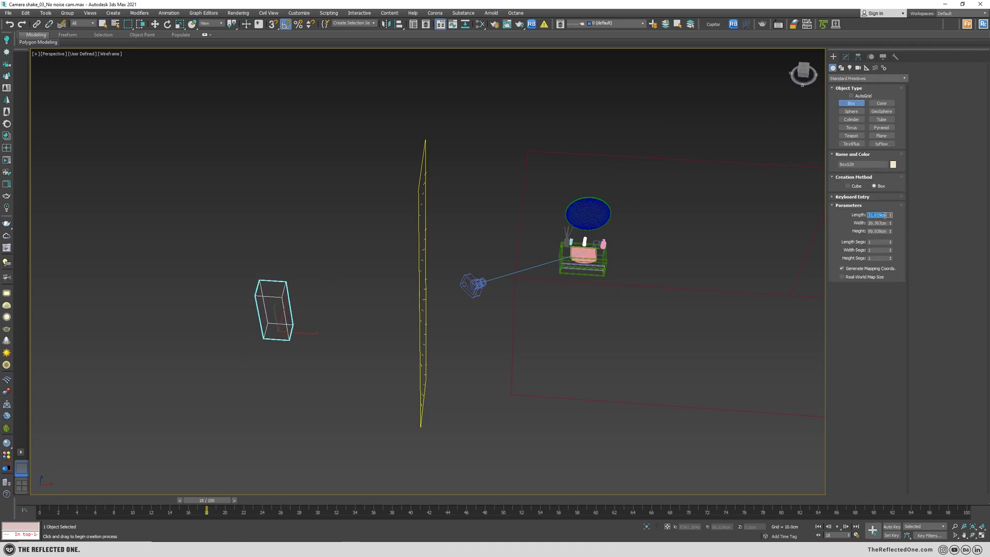
pyautogui.write('20')
pyautogui.press('Tab')
pyautogui.write('20')
pyautogui.press('Tab')
pyautogui.write('20')
pyautogui.press('Return')
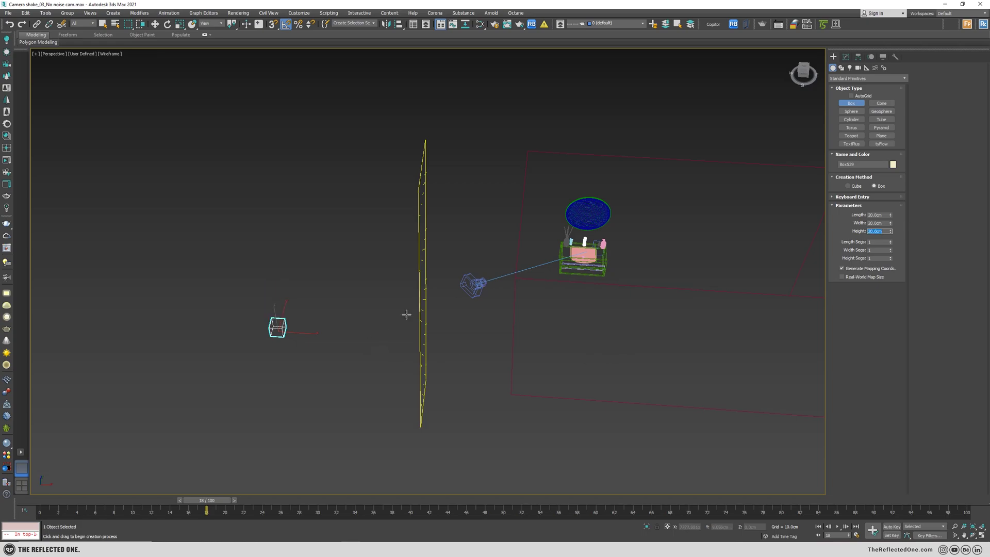
# - Assign a Position List controller to the box's Position track and add a Noise Position controller to its Available slot
pyautogui.click(871, 57)
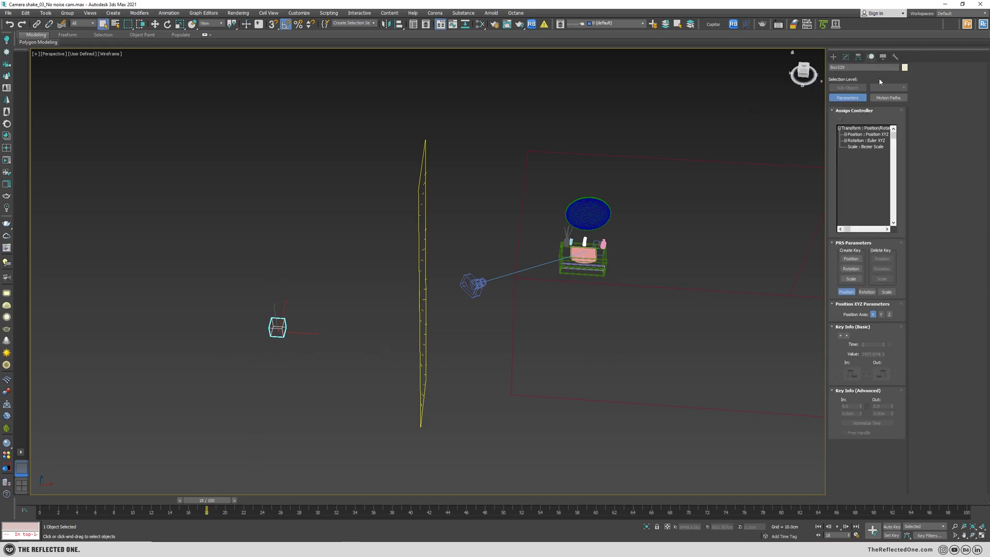
pyautogui.click(849, 134)
pyautogui.click(841, 120)
pyautogui.click(499, 340)
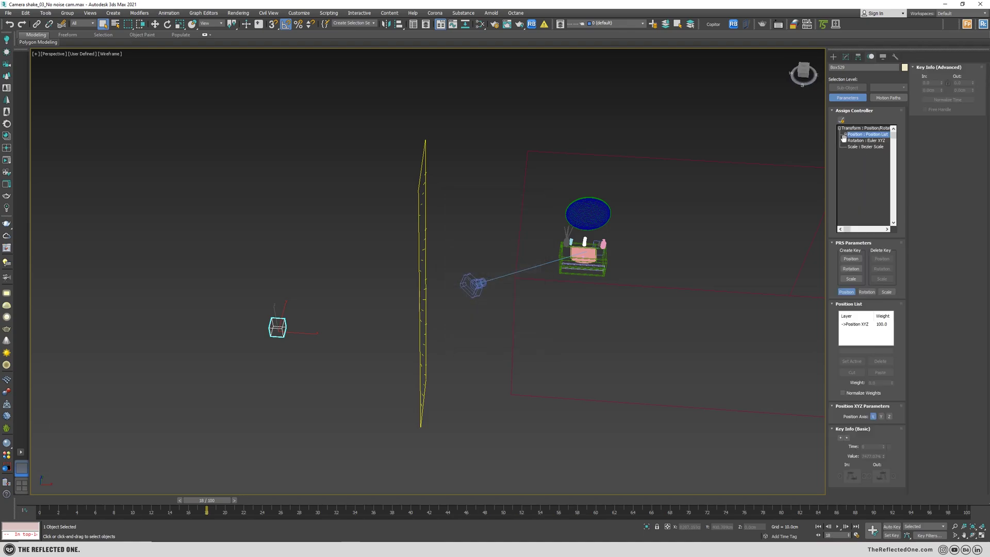
pyautogui.click(862, 166)
pyautogui.click(840, 119)
pyautogui.doubleClick(462, 237)
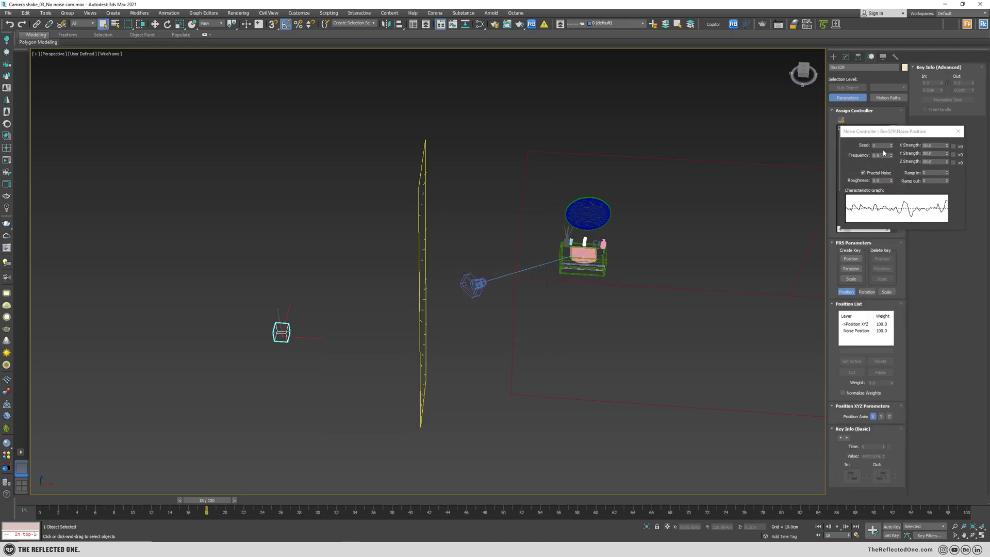
# - Set the box's noise frequency to 0.1, X and Y Strength to 0.6 and Z Strength to 1.0, and close the noise settings
pyautogui.doubleClick(882, 154)
pyautogui.write('0.1')
pyautogui.press('Tab')
pyautogui.press('Tab')
pyautogui.write('0.6')
pyautogui.press('Tab')
pyautogui.write('0.6')
pyautogui.press('Tab')
pyautogui.write('1')
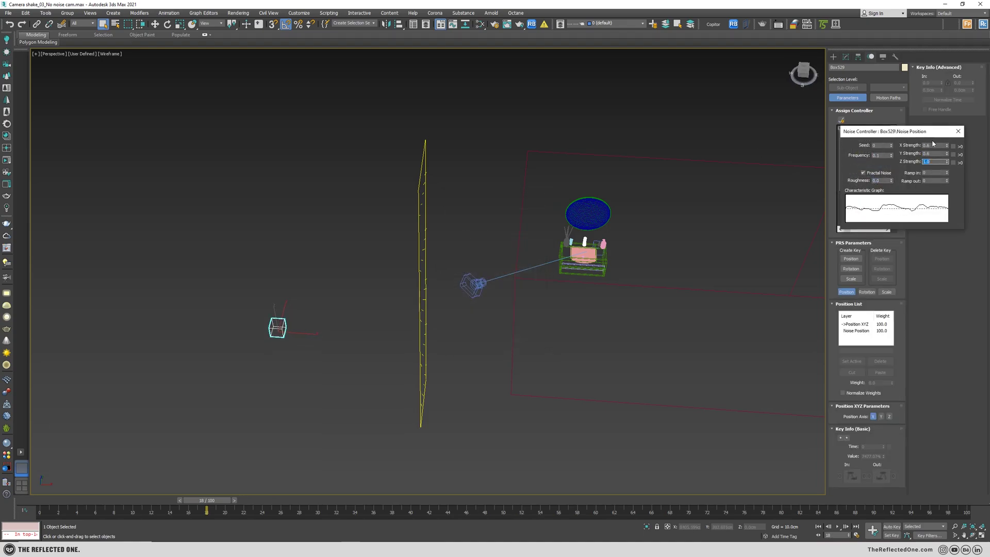
pyautogui.click(958, 131)
# - Select the Corona camera and reset its Noise Position track to the default controller
pyautogui.rightClick(539, 337)
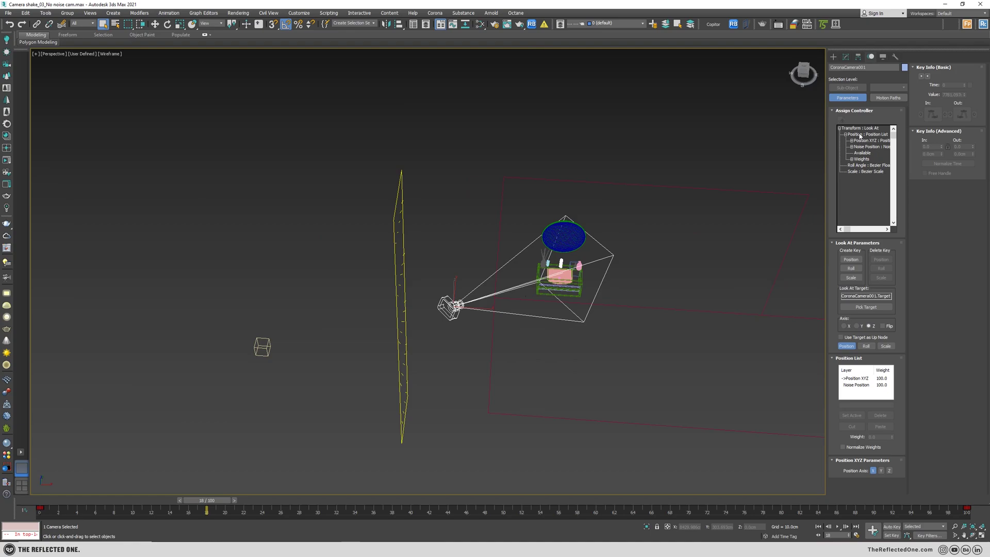
pyautogui.click(865, 148)
pyautogui.rightClick(865, 148)
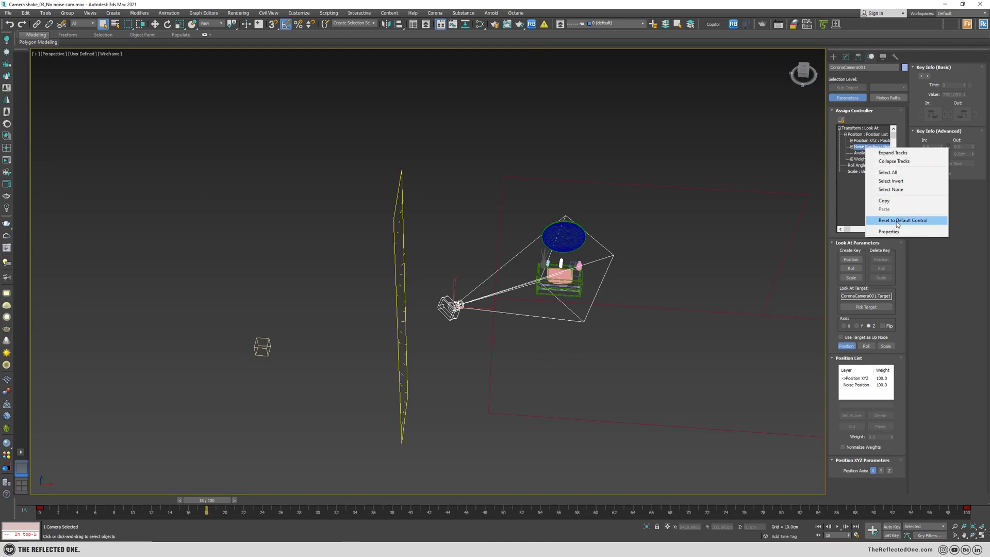
pyautogui.click(897, 220)
# - Select the camera target in the sink area and reset its Noise Position track to the default controller
pyautogui.click(578, 266)
pyautogui.scroll(5, 581, 279)
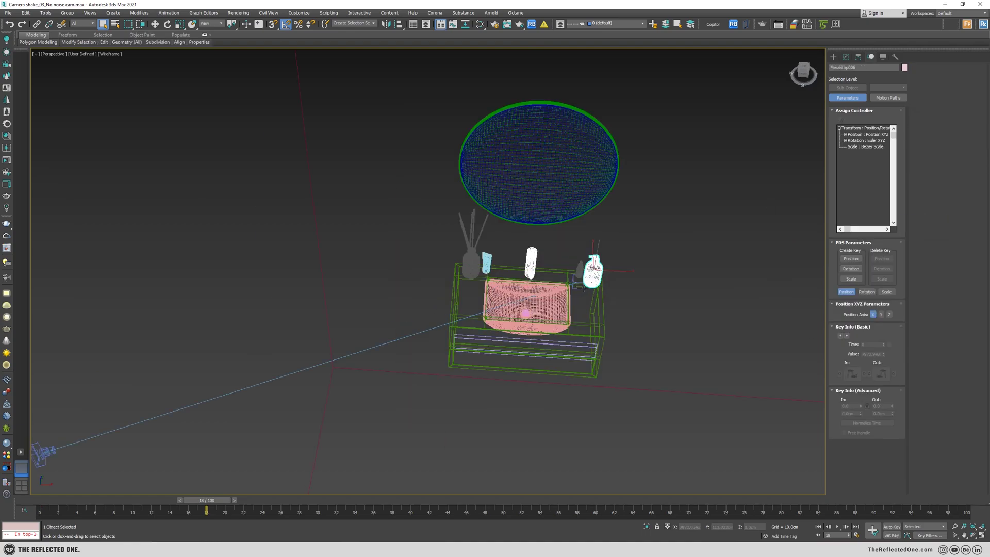
pyautogui.scroll(5, 583, 289)
pyautogui.rightClick(855, 141)
pyautogui.click(907, 219)
pyautogui.scroll(-5, 583, 289)
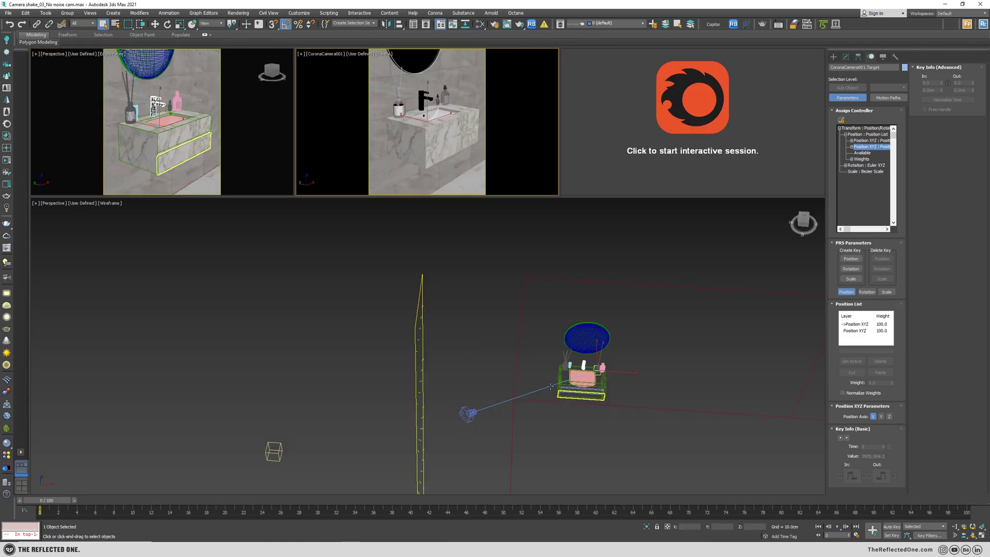
# - Select the Corona camera together with its target and attach both to the noise-driven box with a Link Constraint
pyautogui.click(467, 414)
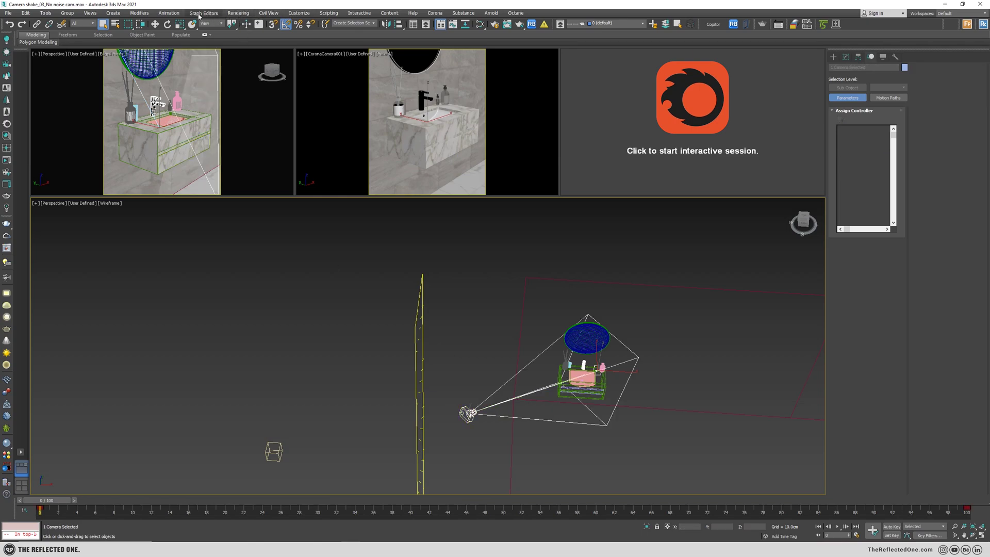
pyautogui.click(179, 14)
pyautogui.moveTo(184, 57)
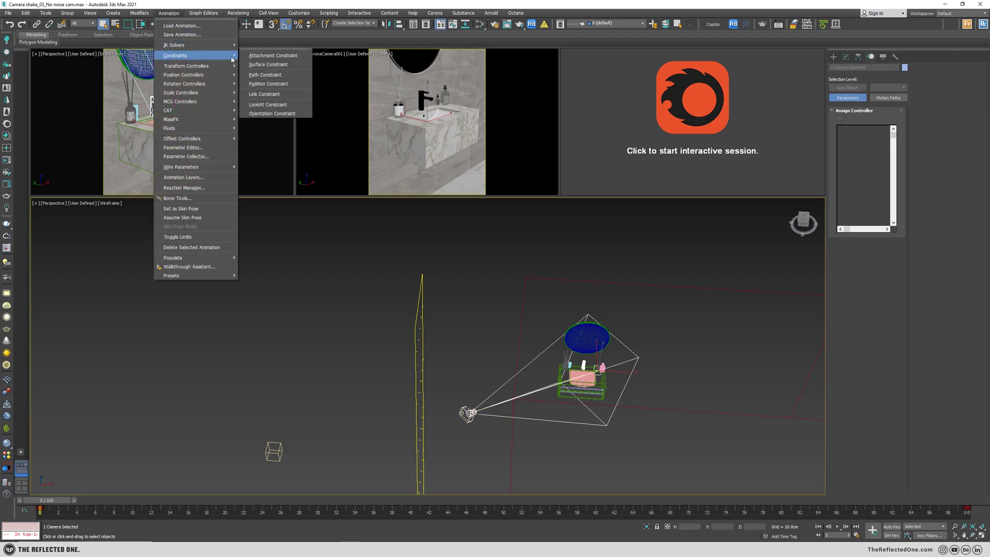
pyautogui.click(266, 84)
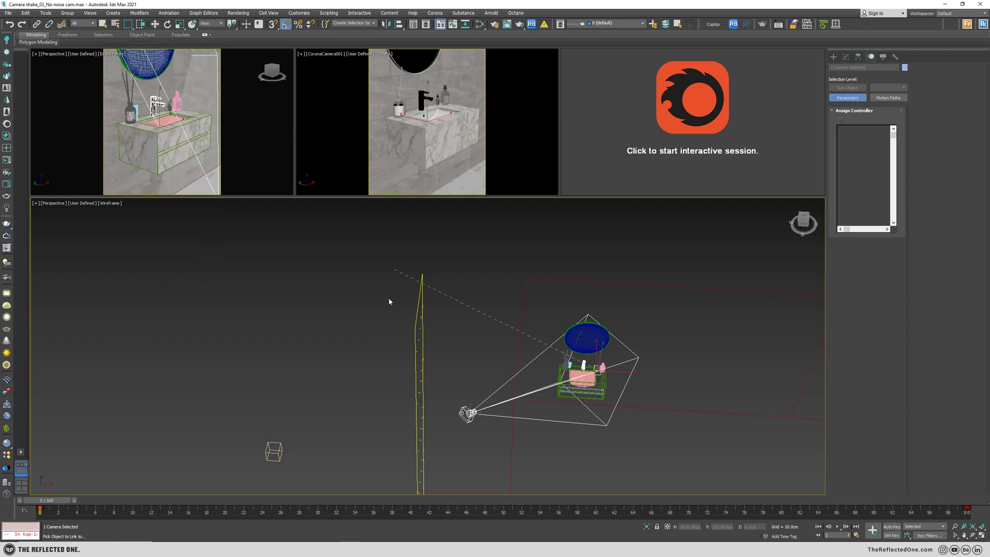
pyautogui.click(283, 448)
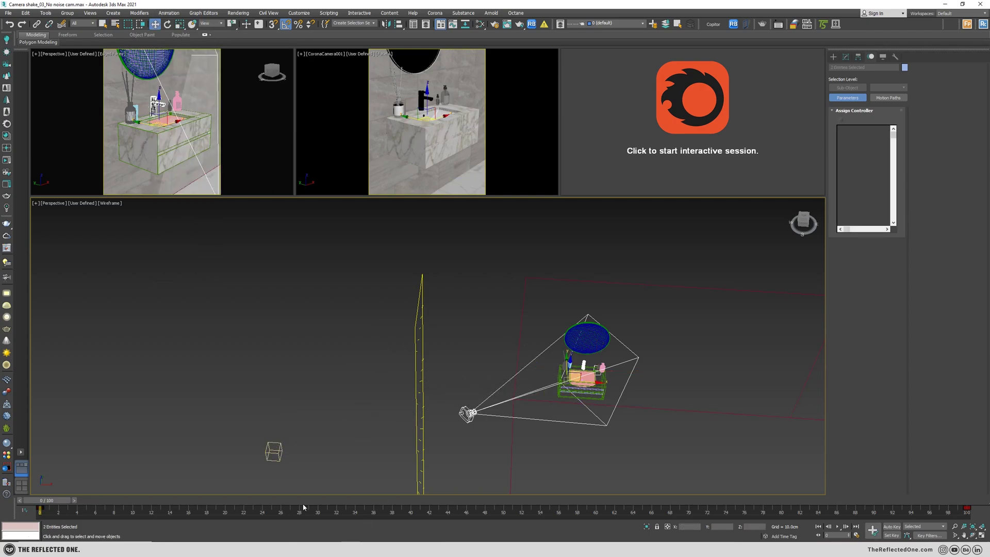
# - Scrub through the timeline and play the animation in the maximized camera view to check the camera shake
pyautogui.moveTo(303, 501); pyautogui.dragTo(363, 495)
pyautogui.rightClick(403, 149)
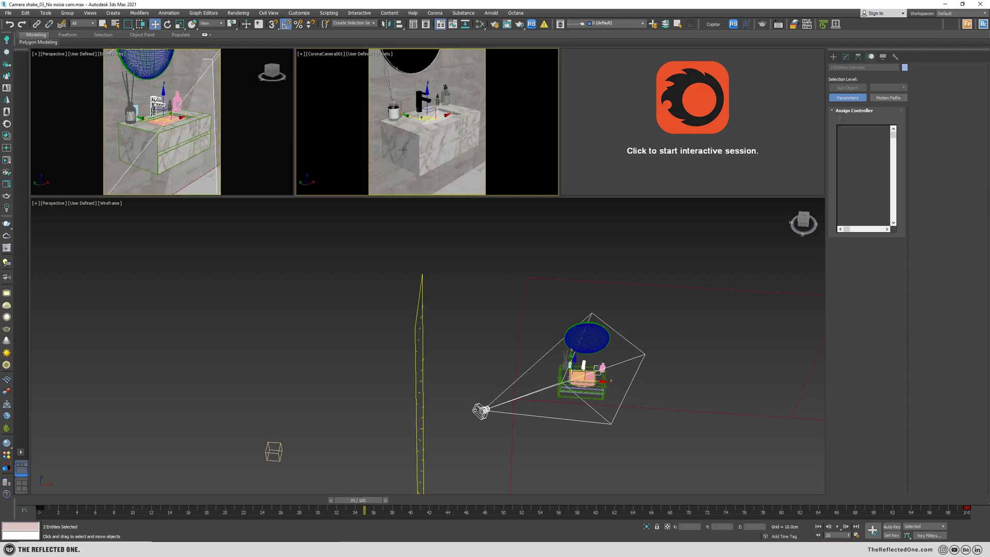
pyautogui.hotkey('alt', 'w')
pyautogui.press('/')
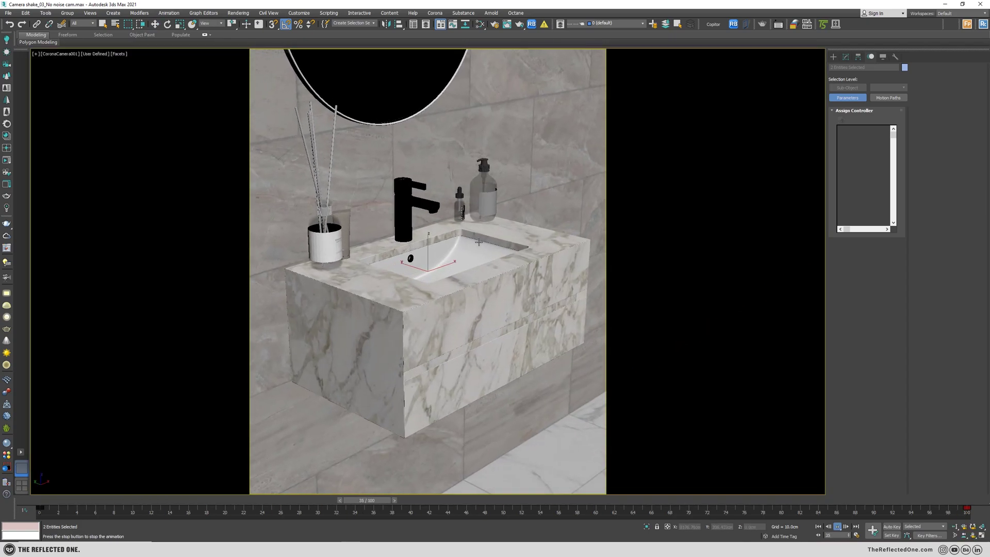
# - Select the Corona camera from its own view and add a Link to World at frame 50 in its link parameters
pyautogui.click(61, 54)
pyautogui.click(148, 200)
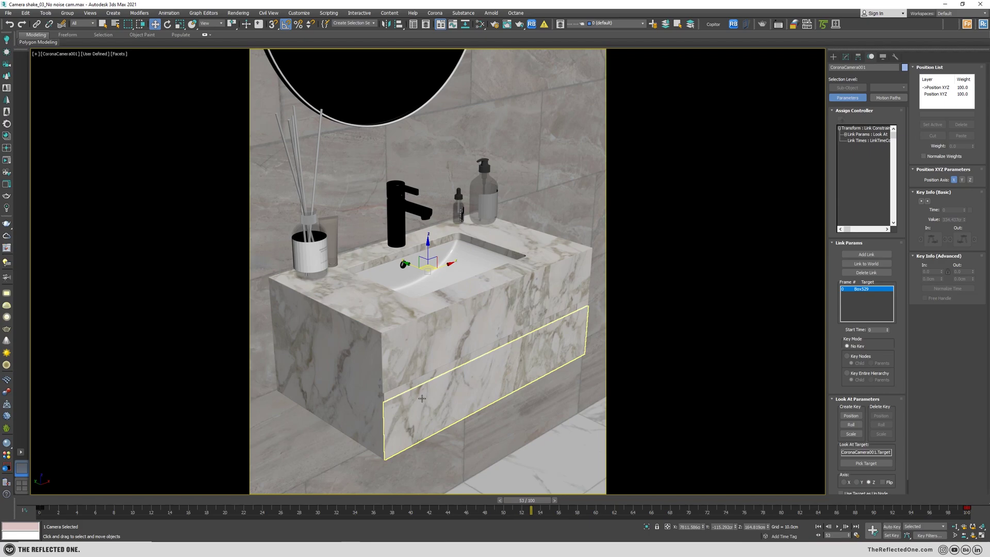
pyautogui.moveTo(536, 501); pyautogui.dragTo(514, 507)
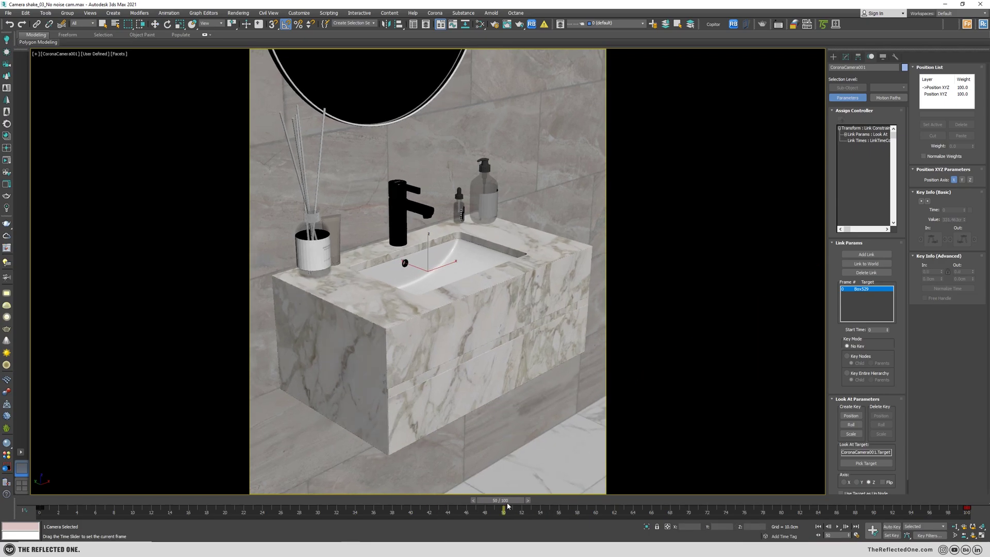
pyautogui.press('w')
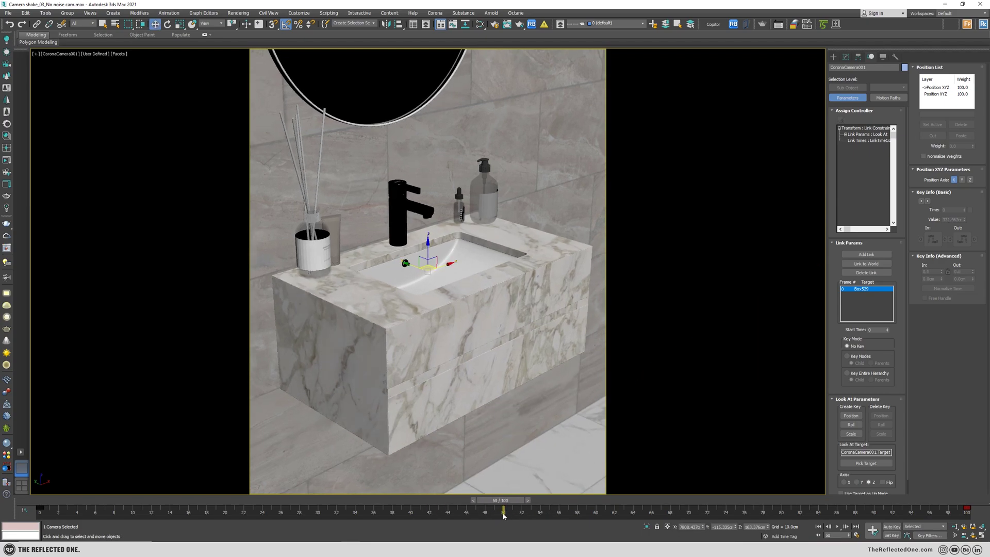
pyautogui.moveTo(508, 501); pyautogui.dragTo(513, 501)
pyautogui.click(870, 266)
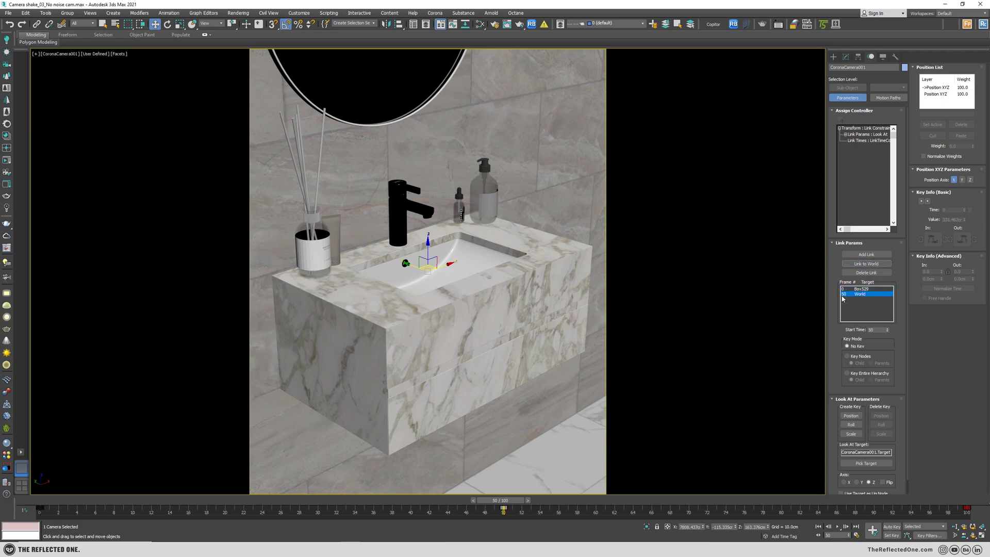
pyautogui.moveTo(514, 502)
pyautogui.mouseDown()
pyautogui.moveTo(56, 502)
pyautogui.moveTo(515, 504)
pyautogui.mouseUp()
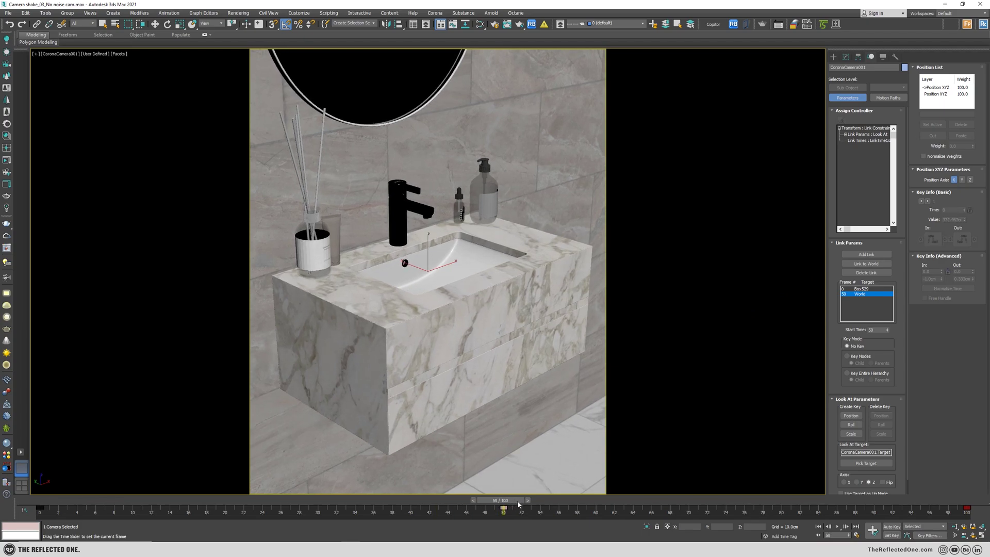
pyautogui.moveTo(507, 503); pyautogui.dragTo(563, 511)
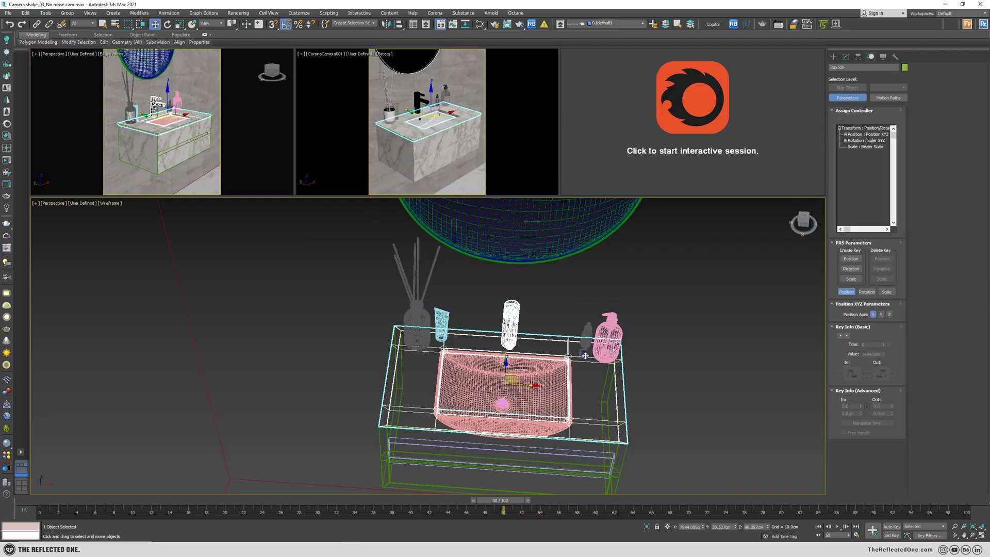
# - Select the camera target near the sink and add a Link to World at frame 50
pyautogui.scroll(5, 566, 345)
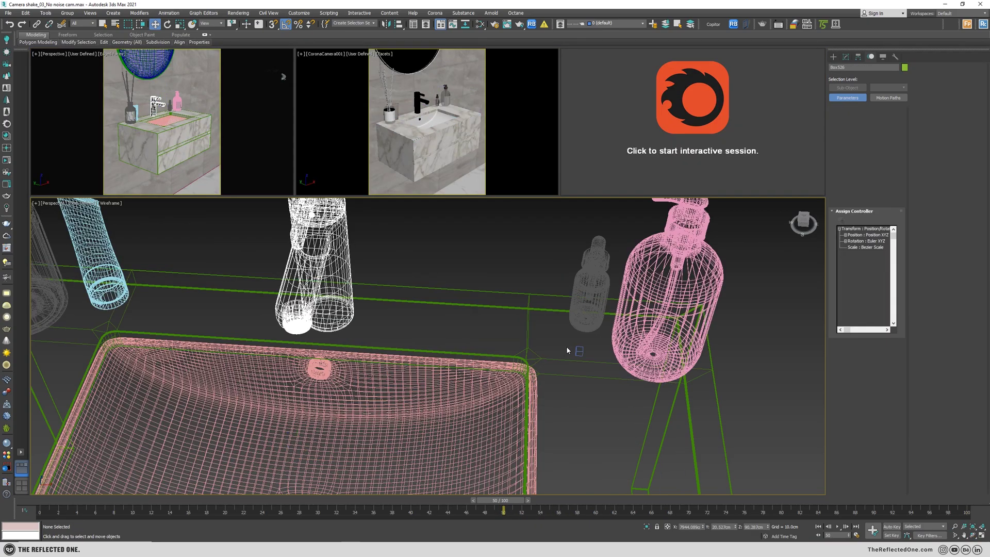
pyautogui.click(582, 347)
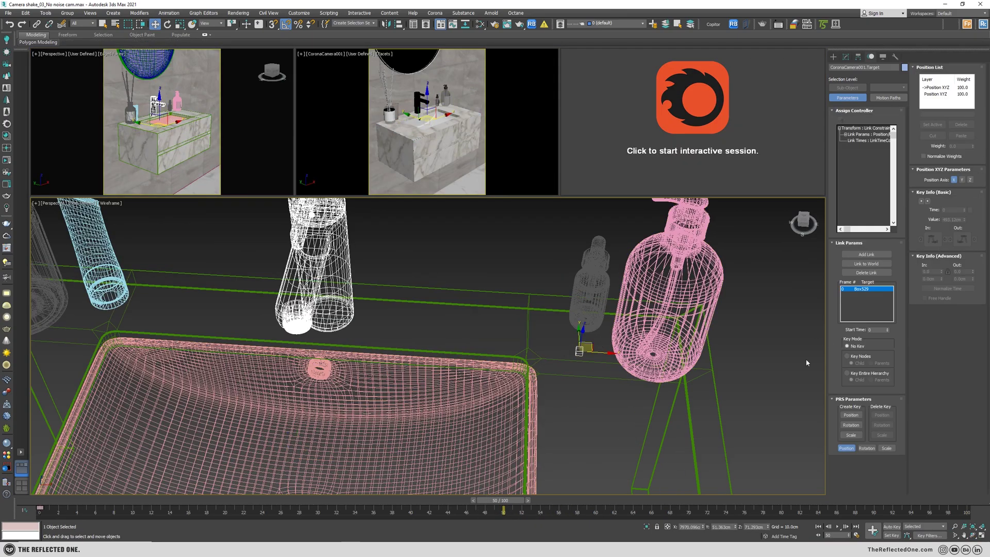
pyautogui.click(866, 264)
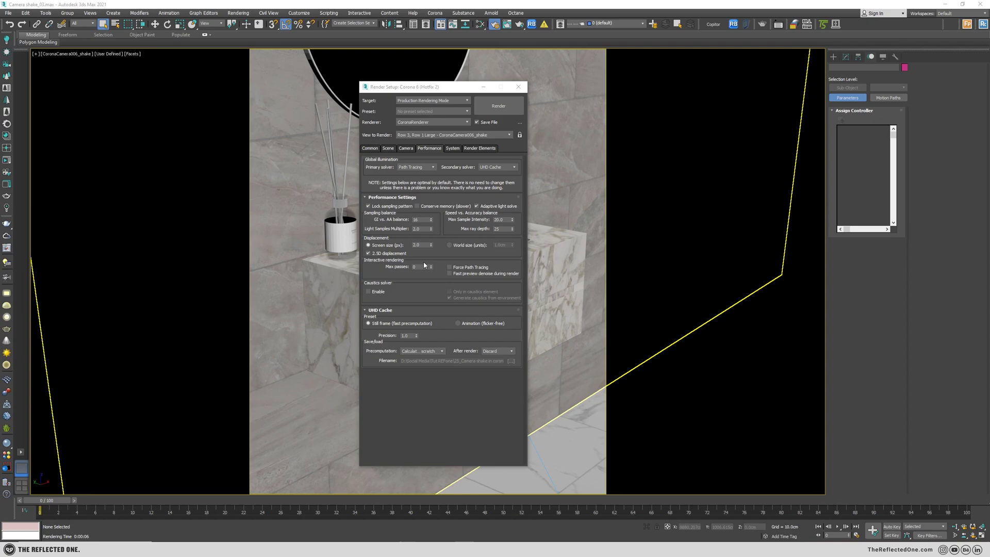
# - Choose UHD Cache as the secondary solver and set the UHD Cache preset to Animation (flicker-free)
pyautogui.click(473, 169)
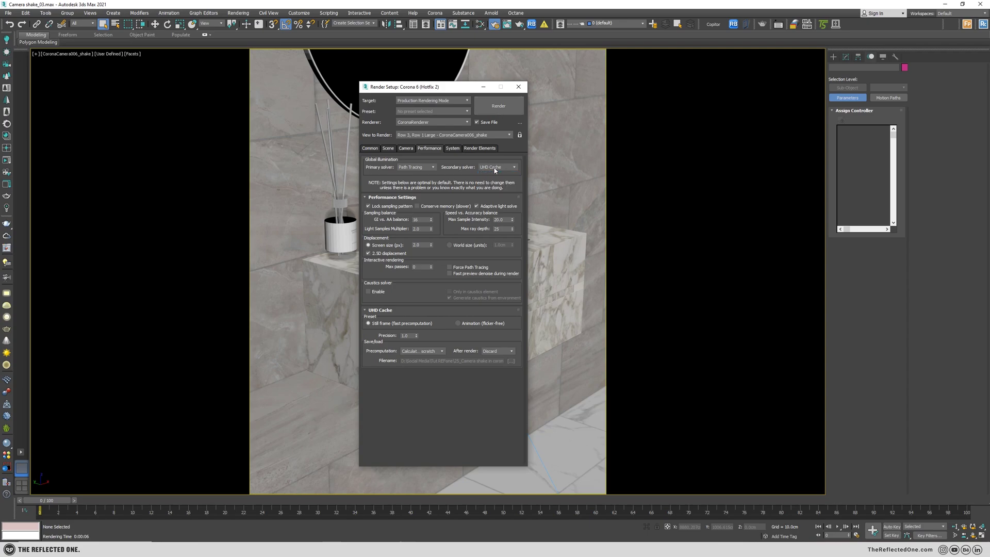
pyautogui.click(495, 167)
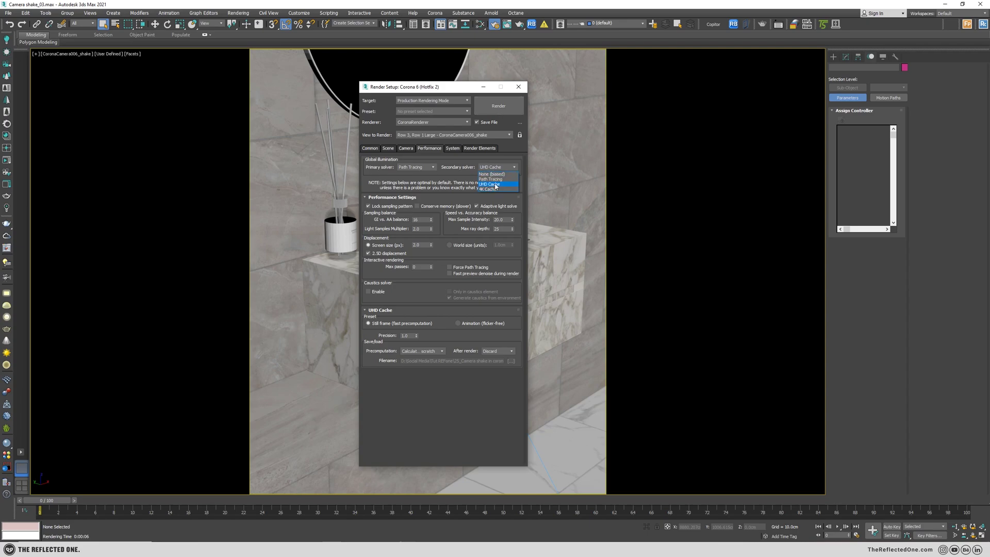
pyautogui.click(494, 184)
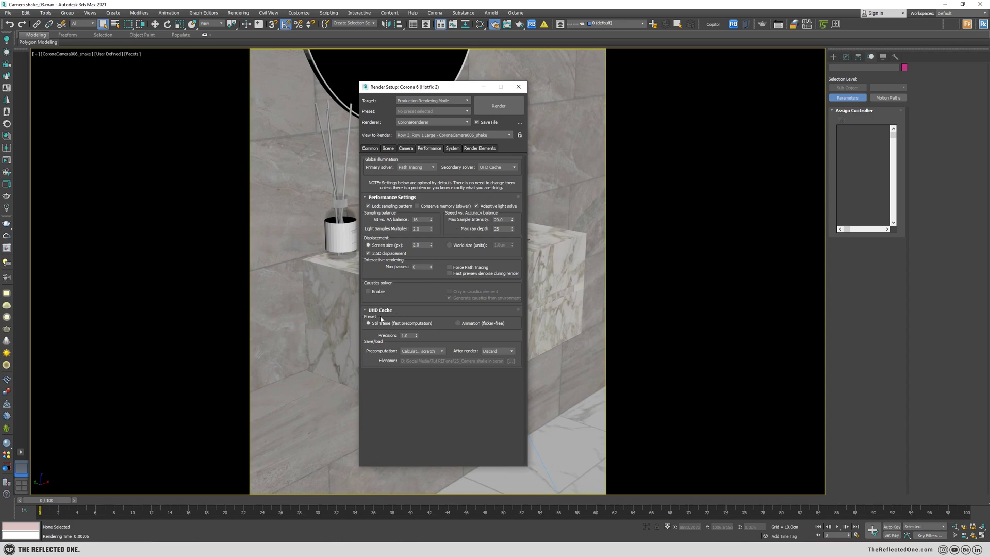
pyautogui.moveTo(375, 327)
pyautogui.moveTo(432, 352)
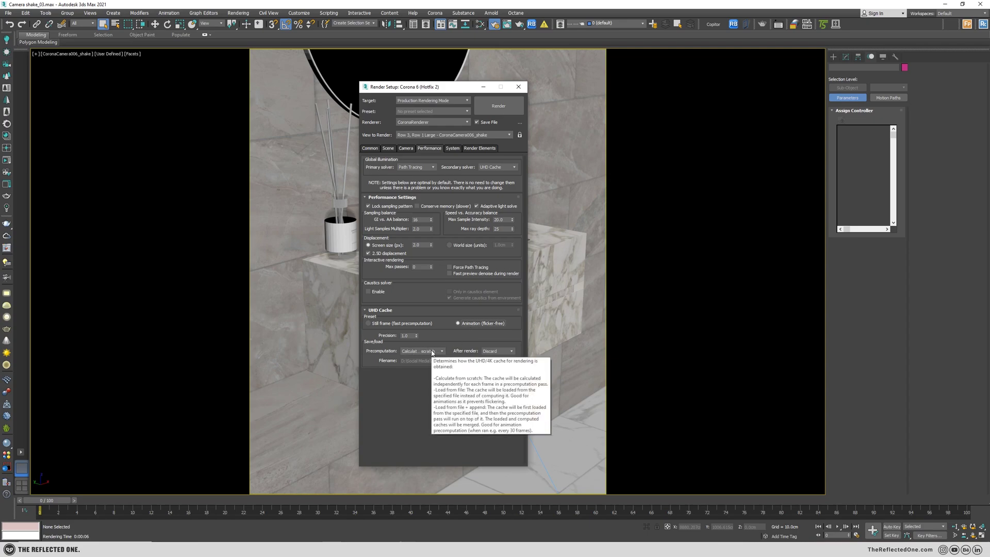
# - Set the UHD Cache precomputation to calculate from scratch, with saving to a newly named .uhd file after render
pyautogui.click(432, 351)
pyautogui.click(433, 359)
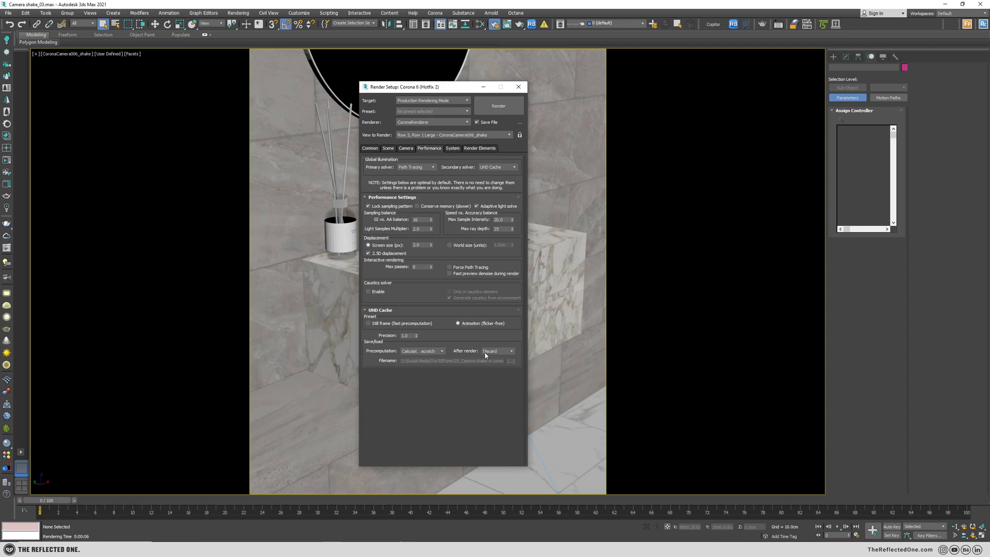
pyautogui.click(497, 351)
pyautogui.click(492, 364)
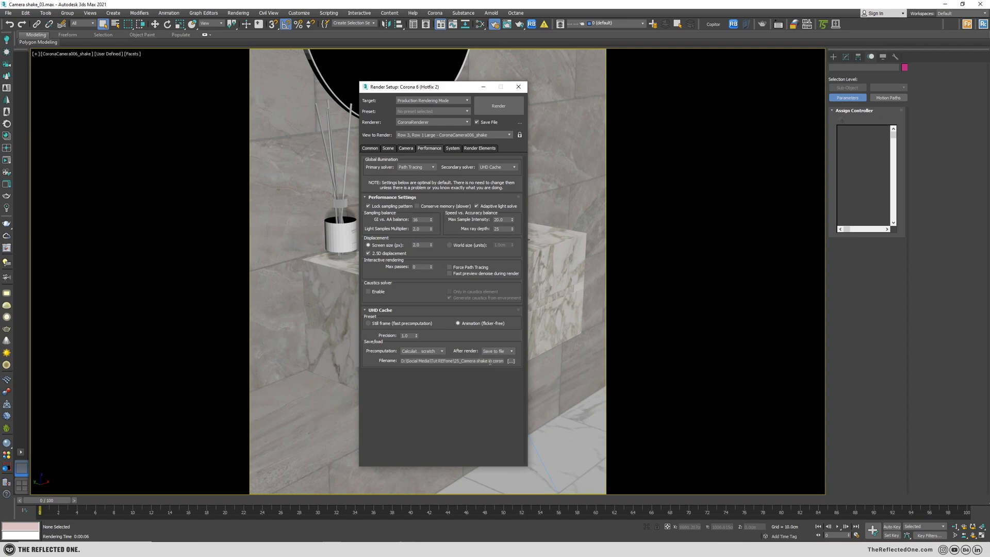
pyautogui.click(512, 361)
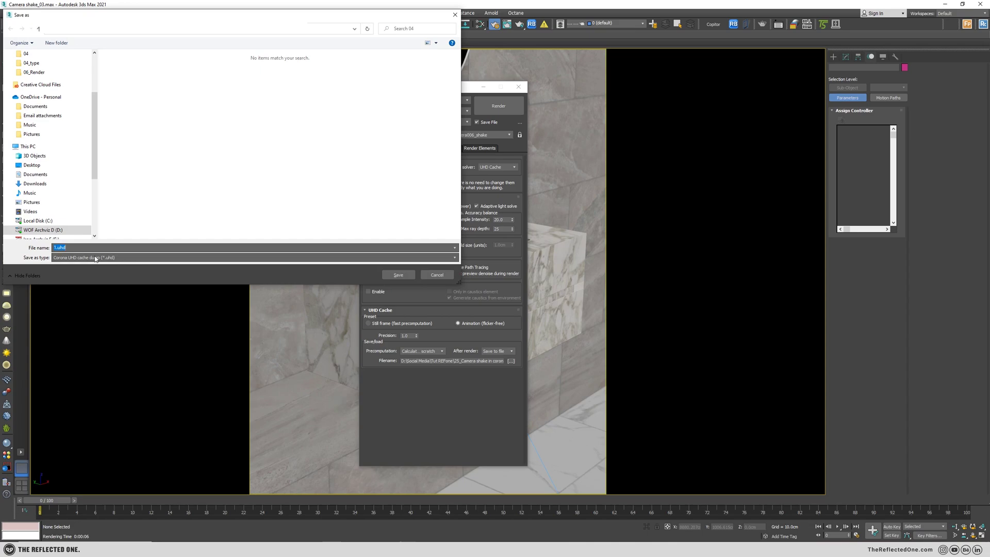
pyautogui.write('UDH')
pyautogui.click(398, 276)
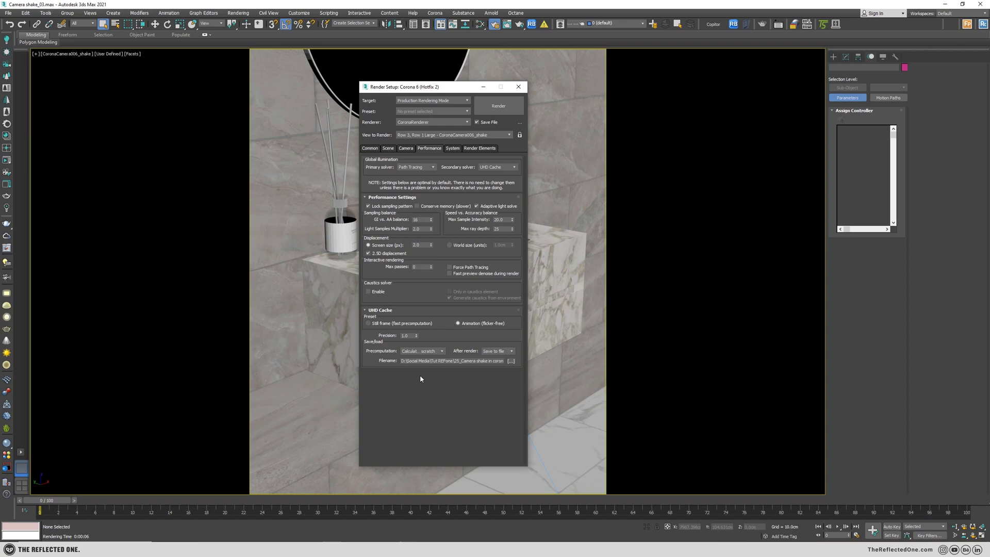
# - Set the render time limit to 1 second and render the animation with cache saving, cancelling at frame 2
pyautogui.click(388, 149)
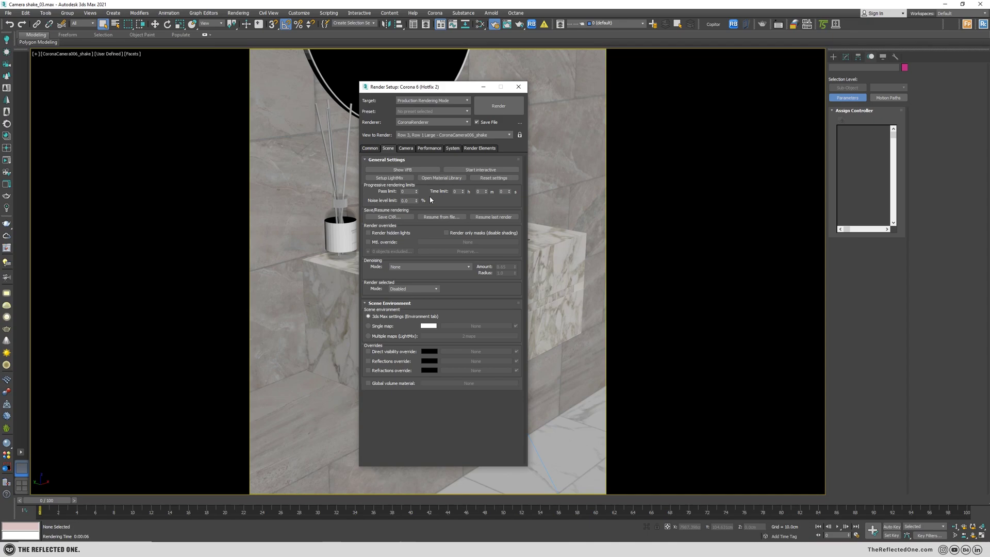
pyautogui.doubleClick(500, 191)
pyautogui.write('1')
pyautogui.press('Return')
pyautogui.click(504, 108)
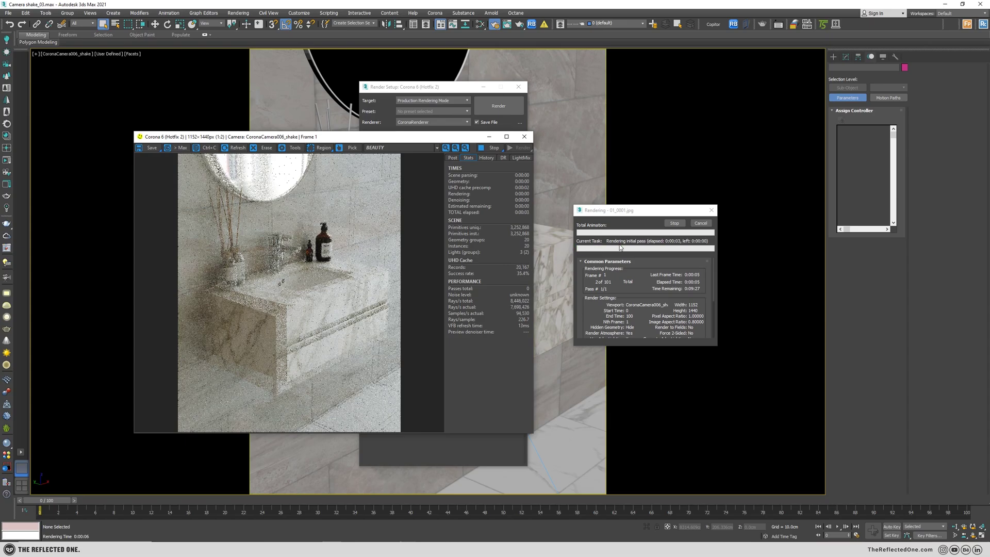
pyautogui.click(700, 223)
# - Set the UHD Cache precomputation to Load from file
pyautogui.click(405, 148)
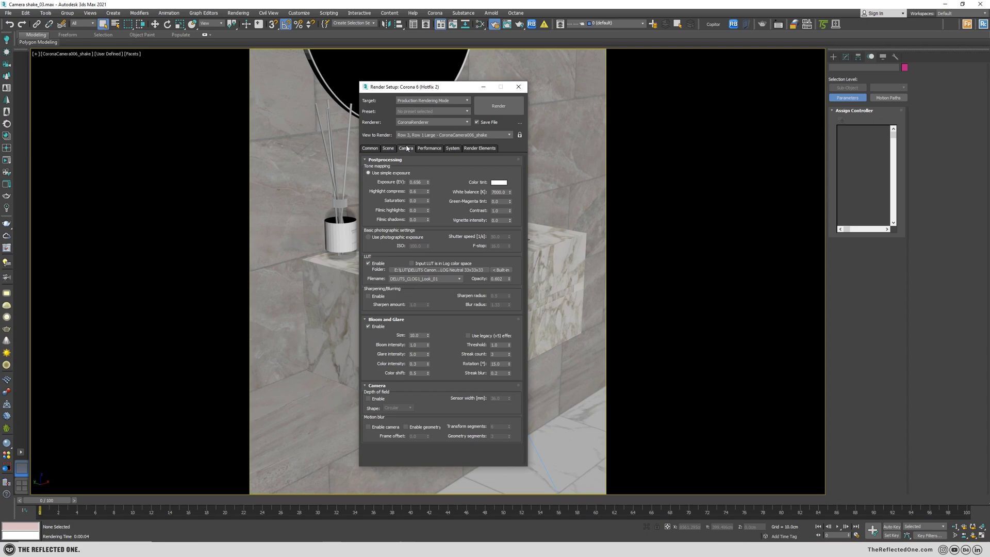
pyautogui.click(429, 148)
pyautogui.click(417, 352)
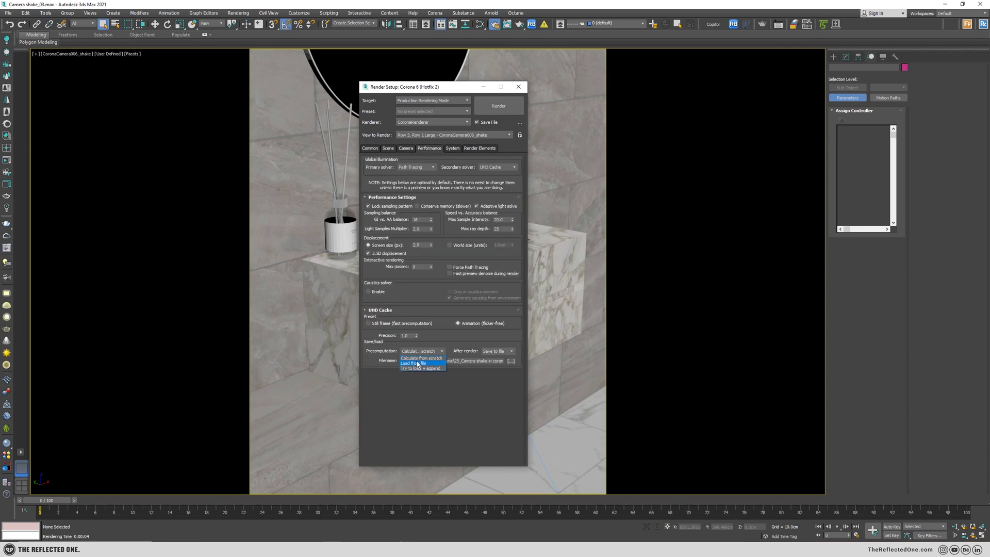
pyautogui.click(417, 363)
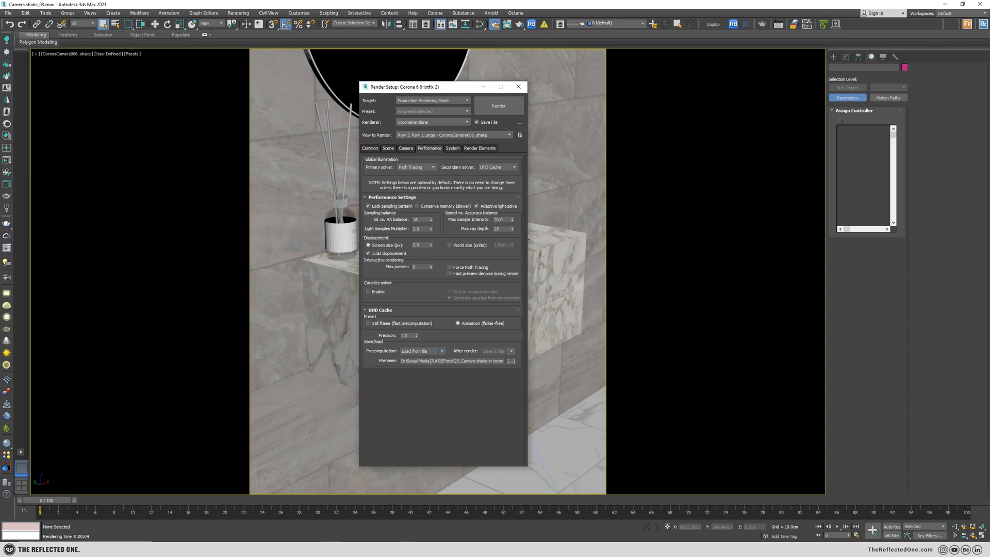
# - Reset the render time limit to 0 seconds and set the noise level limit to 2%
pyautogui.click(388, 150)
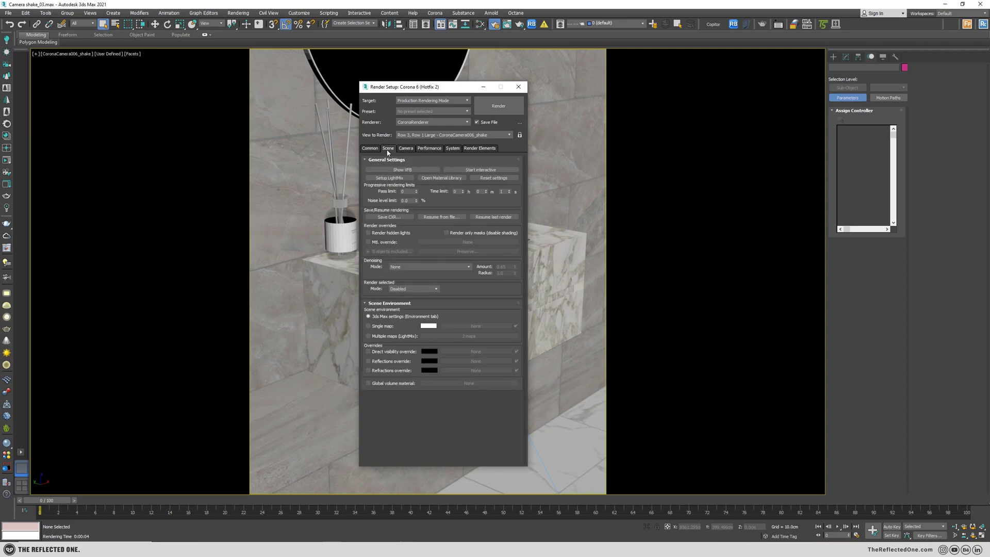
pyautogui.doubleClick(410, 200)
pyautogui.write('2')
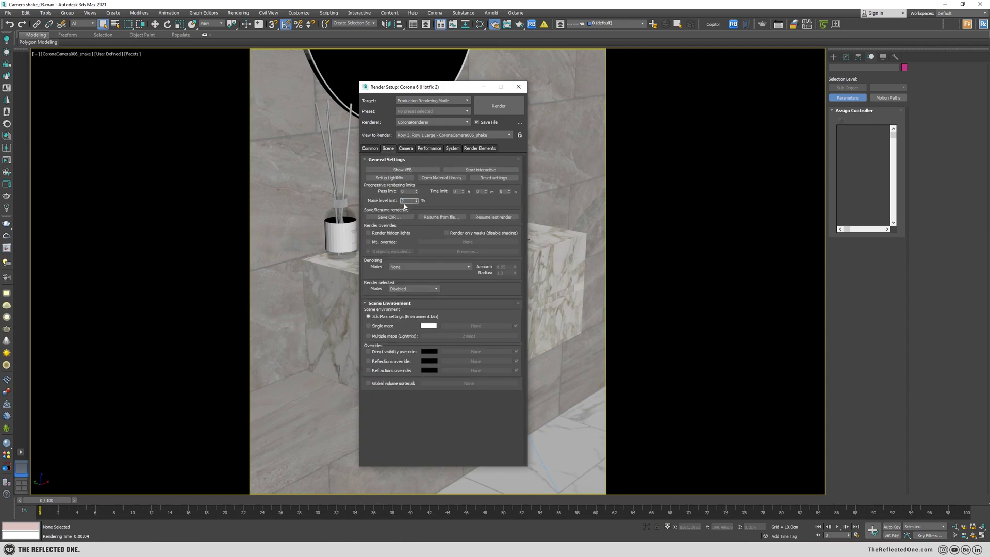